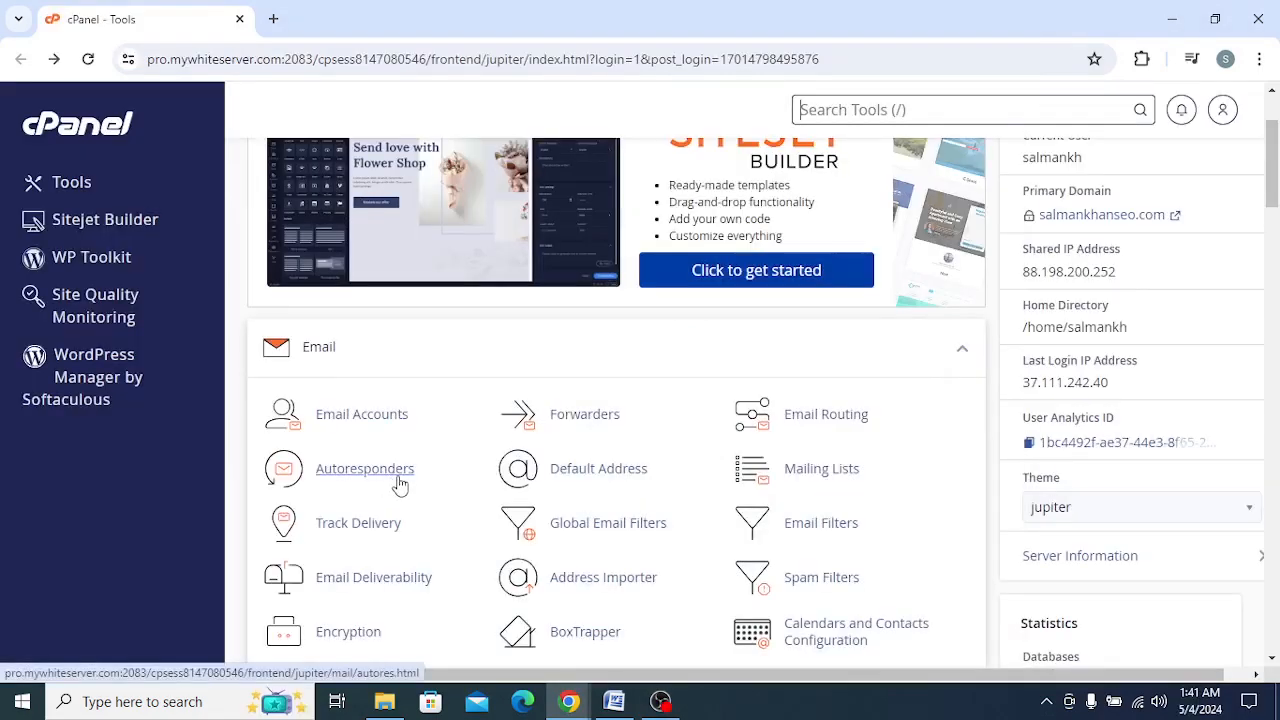
Step: Open the Email Accounts tool and start creating a new email account
{"action": "scroll", "coordinate": [397, 486], "scroll_direction": "up", "scroll_amount": 2}
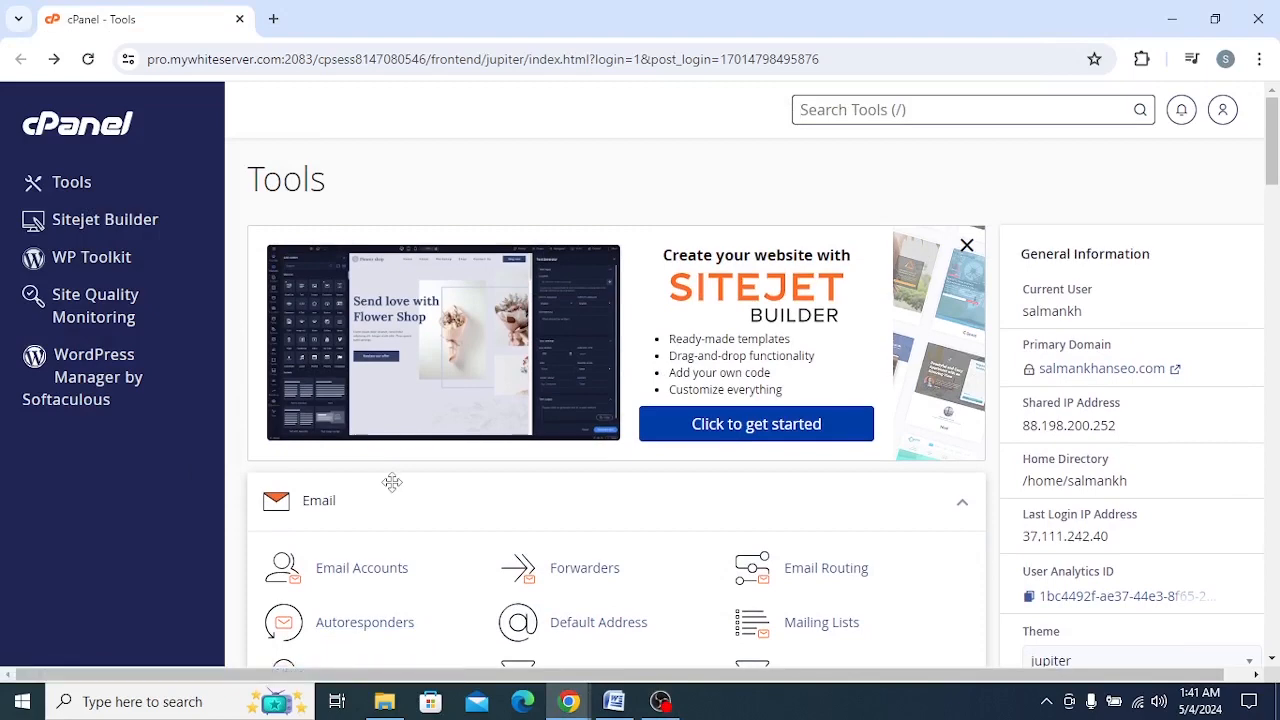
{"action": "scroll", "coordinate": [500, 500], "scroll_direction": "down", "scroll_amount": 2}
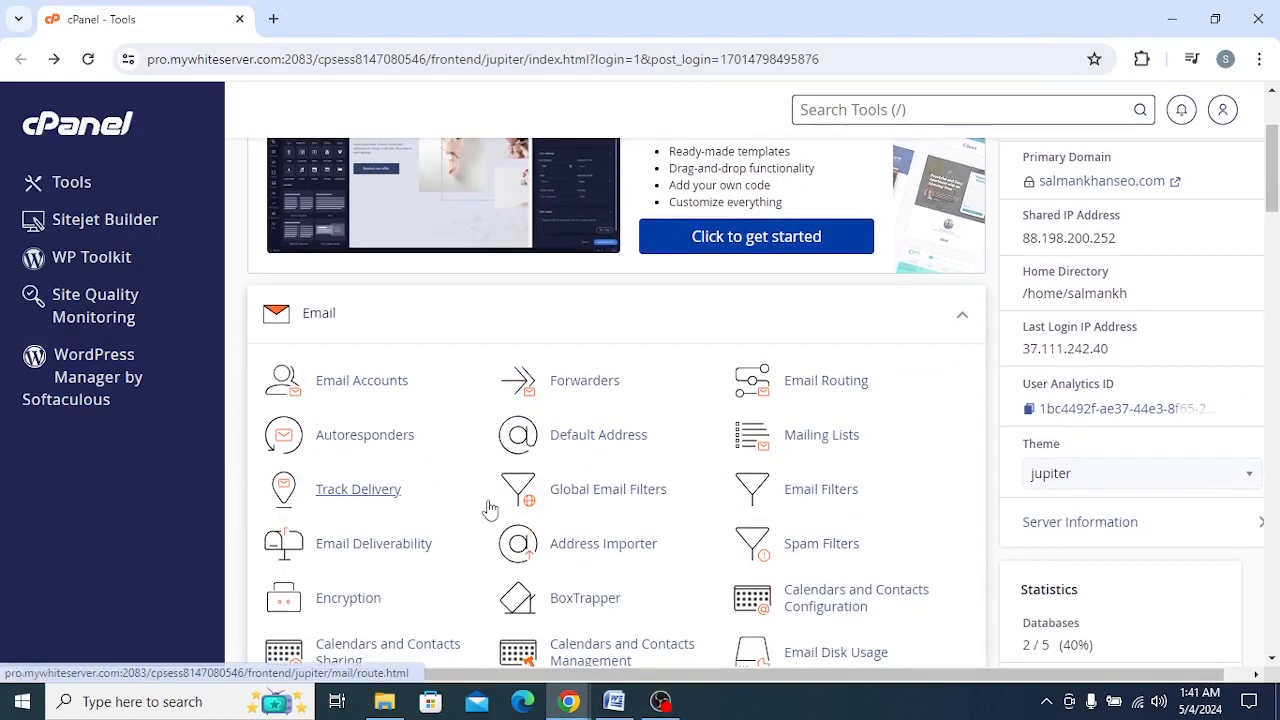
{"action": "scroll", "coordinate": [458, 470], "scroll_direction": "down", "scroll_amount": 1}
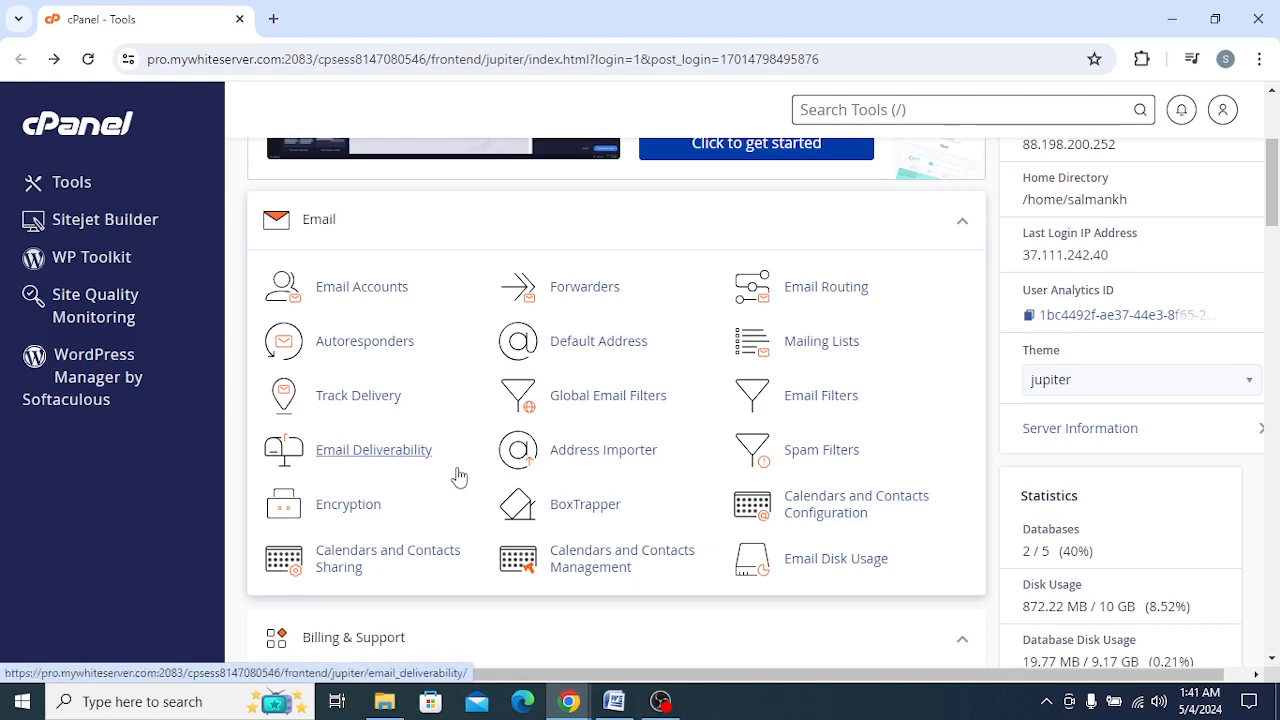
{"action": "left_click", "coordinate": [366, 299]}
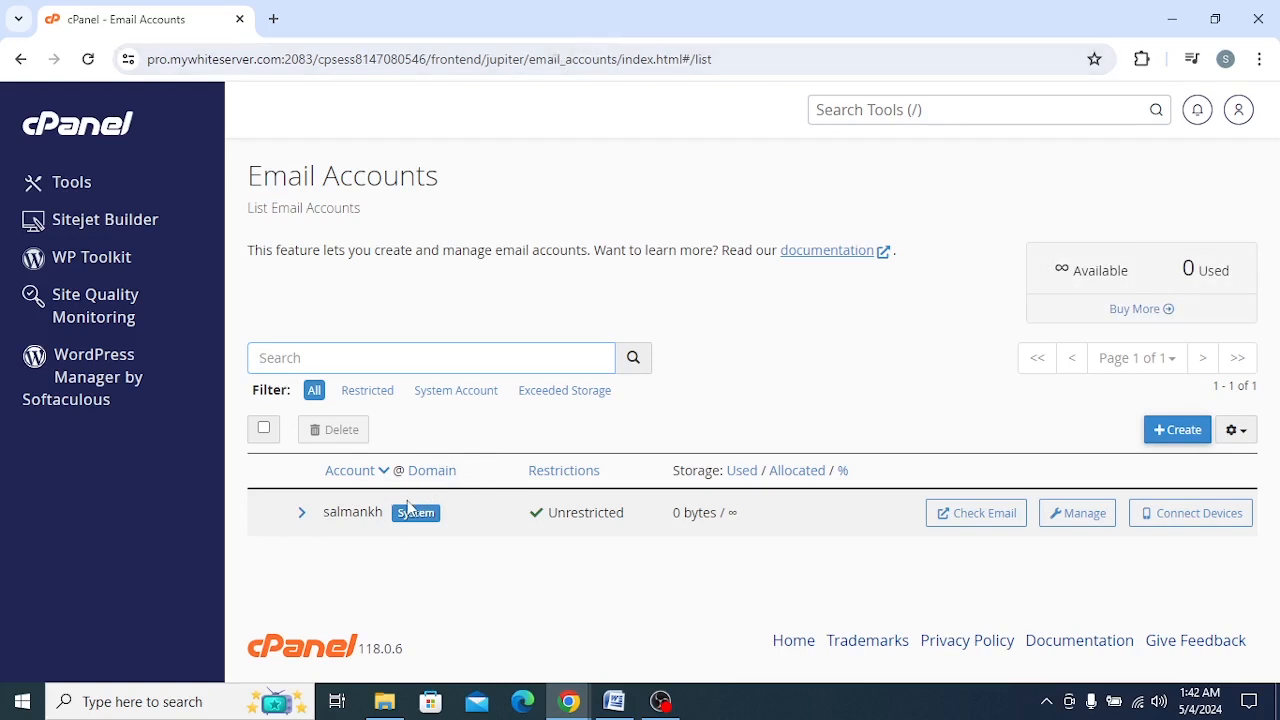
{"action": "double_click", "coordinate": [665, 32]}
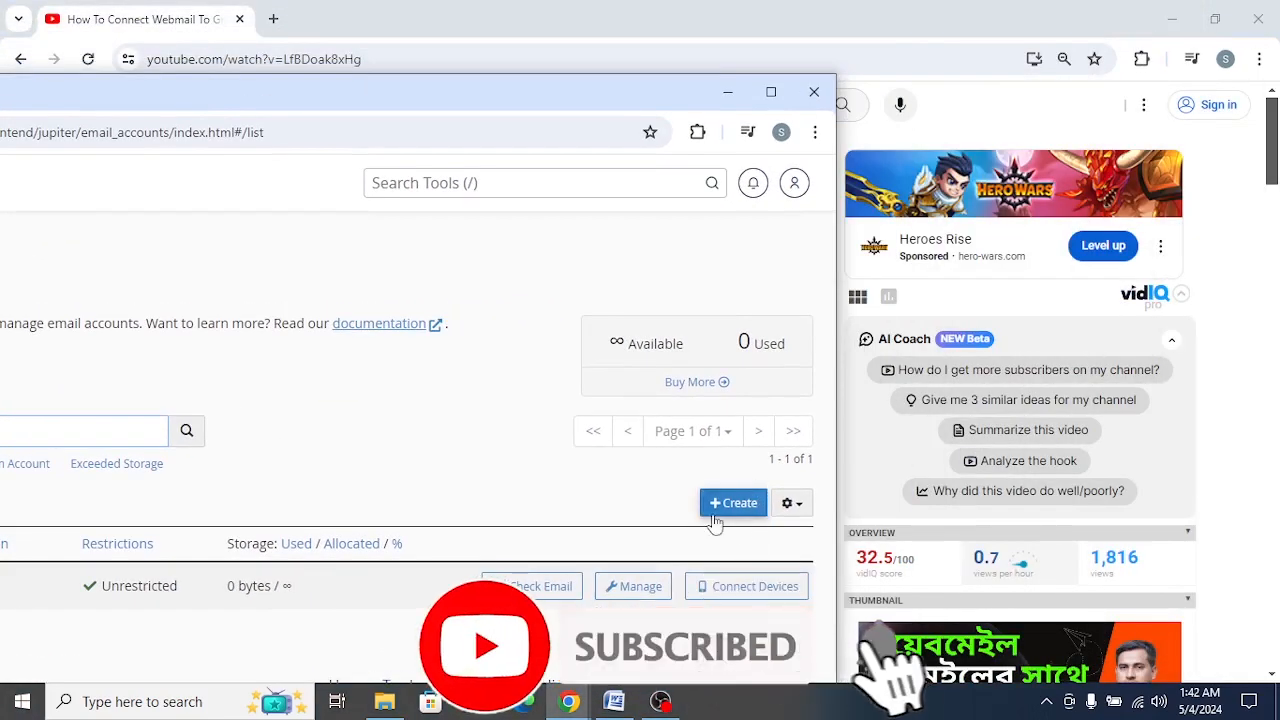
{"action": "left_click", "coordinate": [714, 514]}
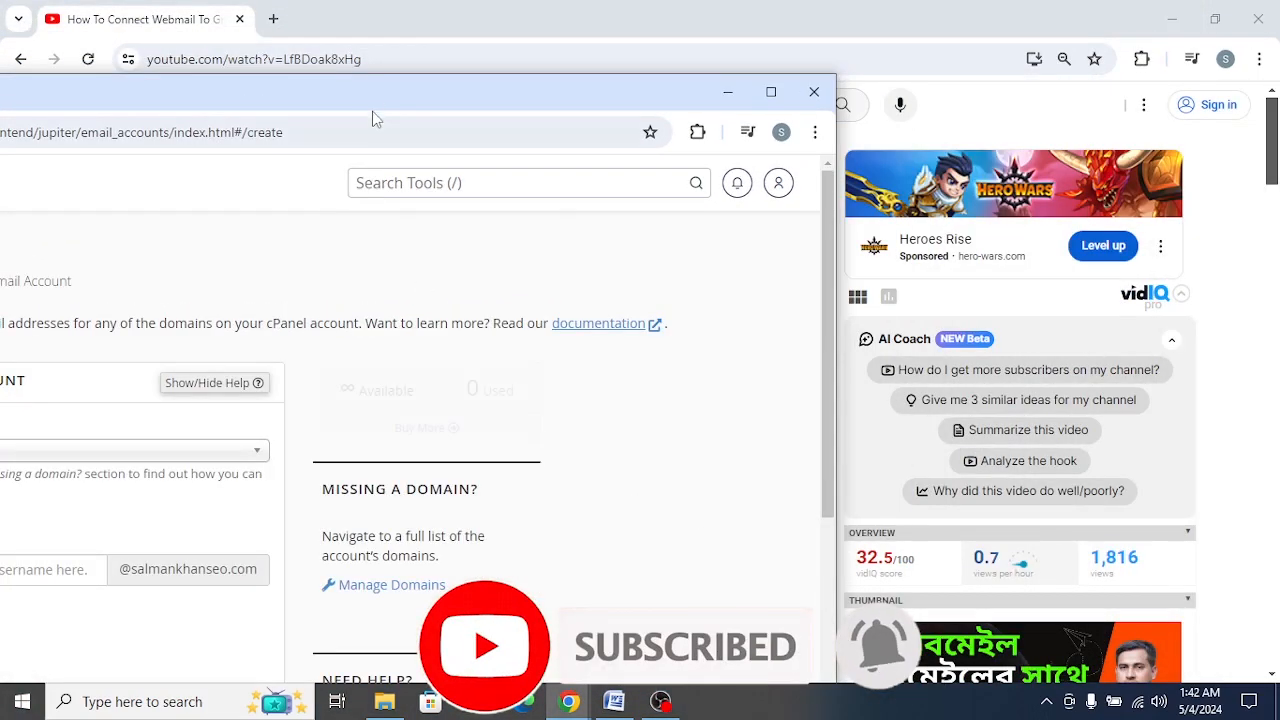
{"action": "left_click_drag", "start_coordinate": [372, 118], "coordinate": [386, 134]}
{"action": "double_click", "coordinate": [386, 134]}
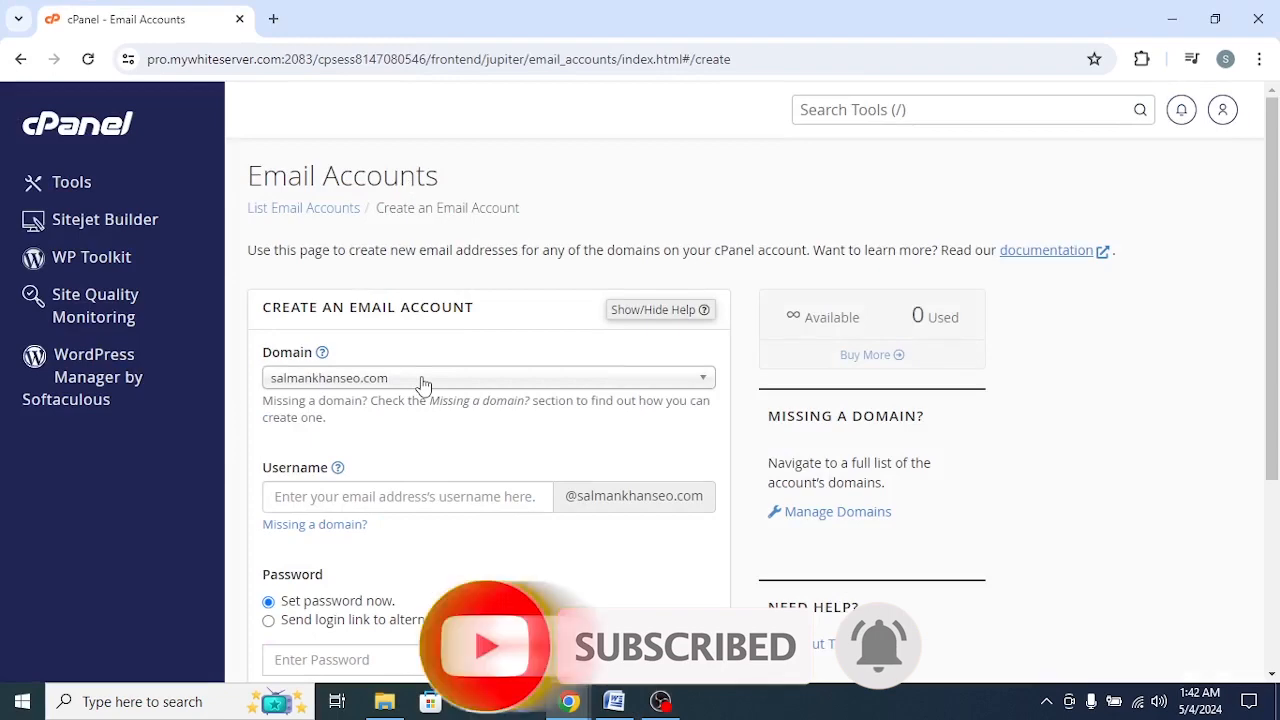
Step: Enter the username for the new email address, keeping the preselected domain
{"action": "scroll", "coordinate": [380, 383], "scroll_direction": "down", "scroll_amount": 1}
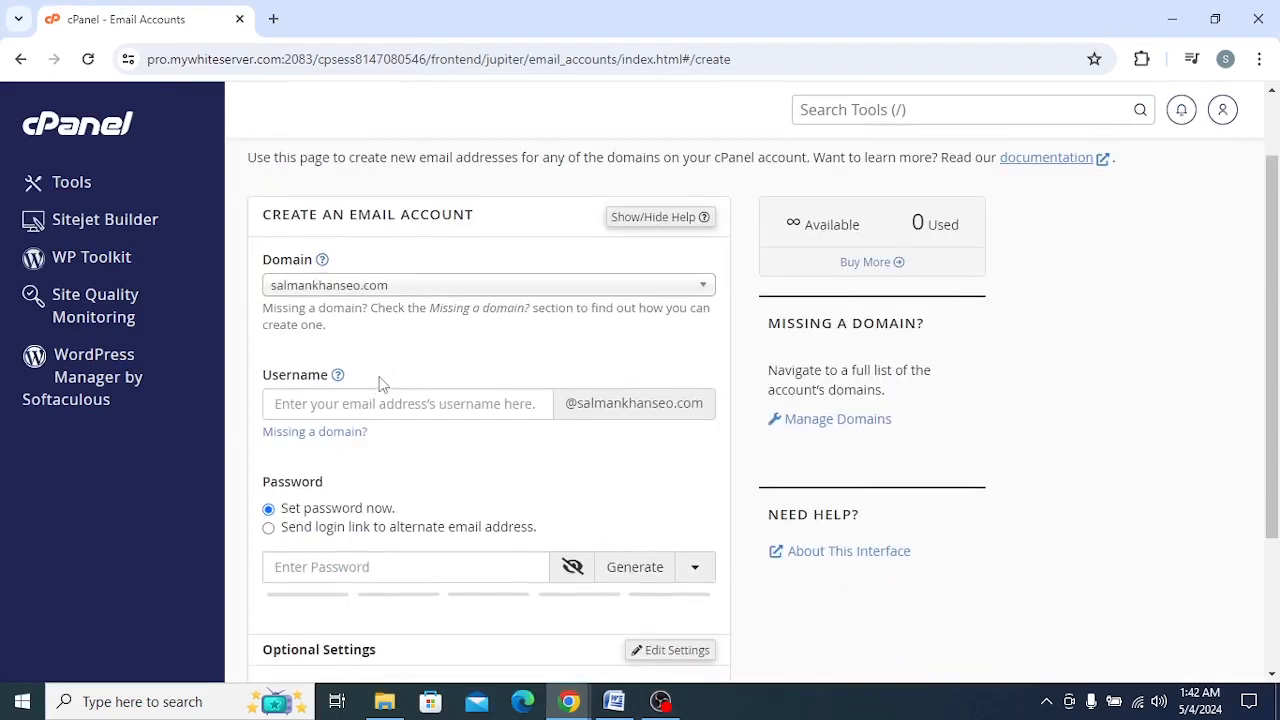
{"action": "scroll", "coordinate": [380, 383], "scroll_direction": "up", "scroll_amount": 1}
{"action": "scroll", "coordinate": [385, 330], "scroll_direction": "down", "scroll_amount": 1}
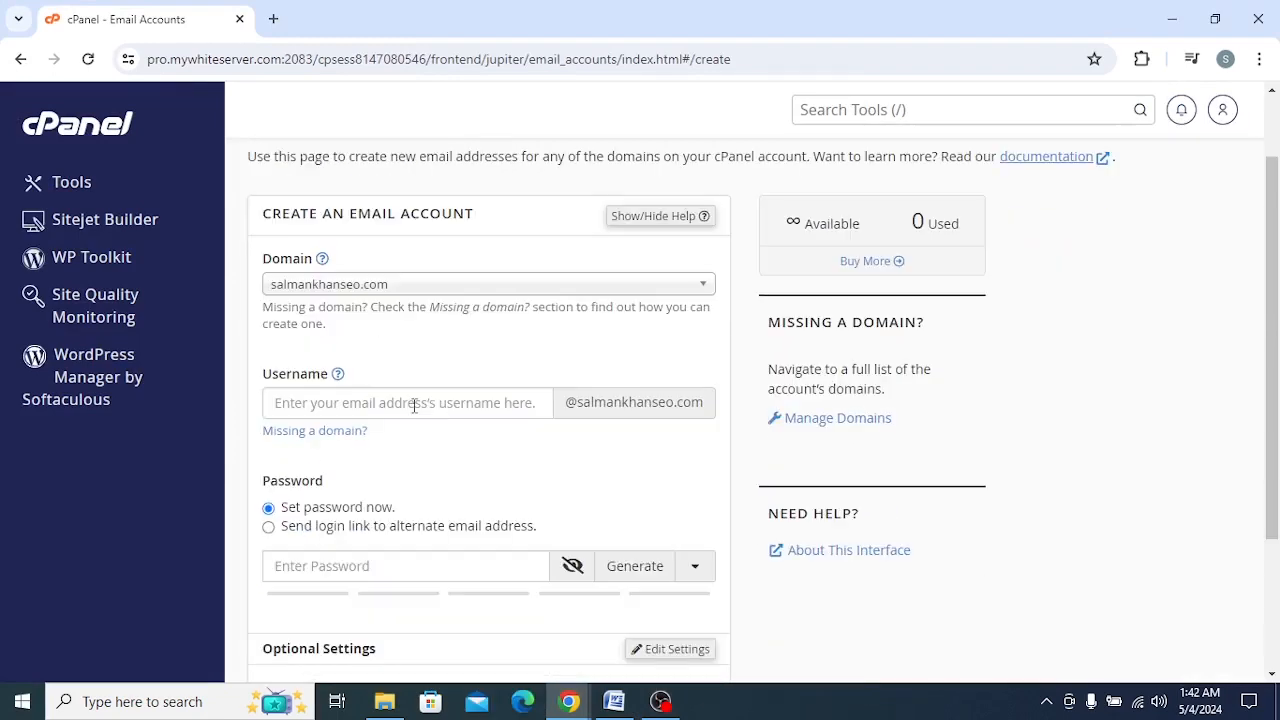
{"action": "left_click", "coordinate": [414, 402]}
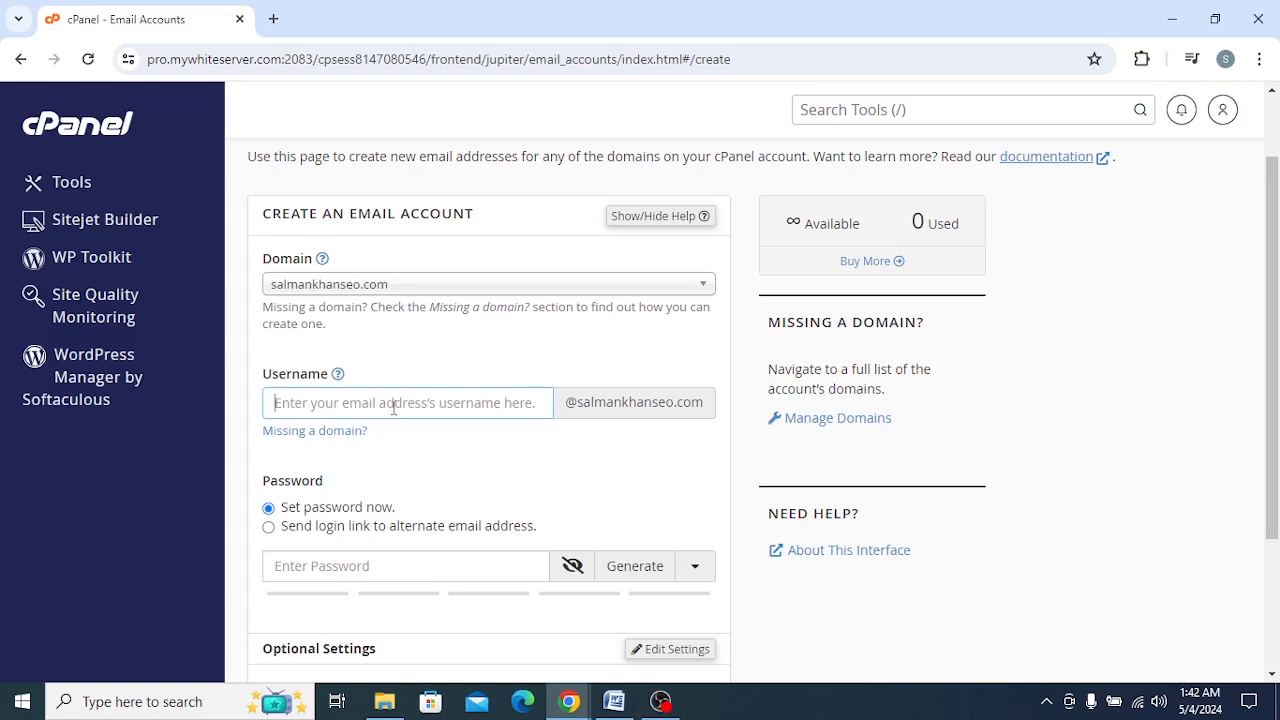
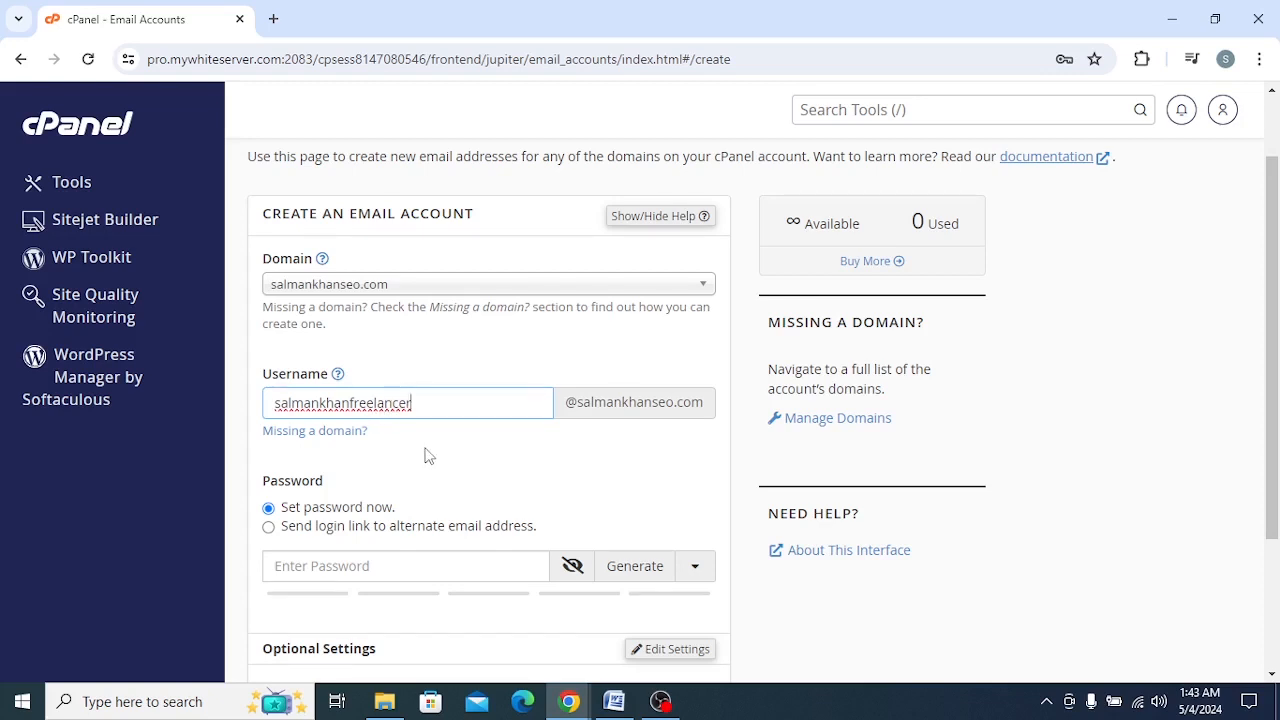
Step: Enter a password for the new email account and check it by showing and hiding it again
{"action": "scroll", "coordinate": [424, 456], "scroll_direction": "down", "scroll_amount": 2}
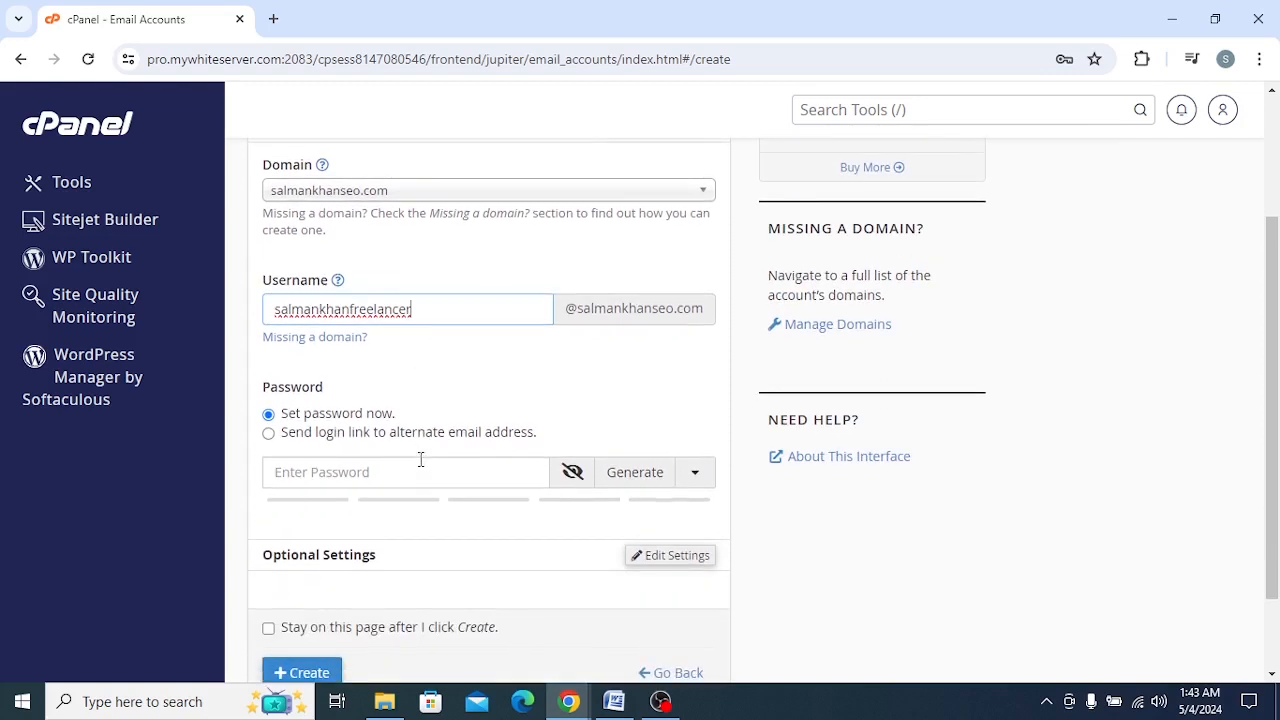
{"action": "left_click", "coordinate": [420, 376]}
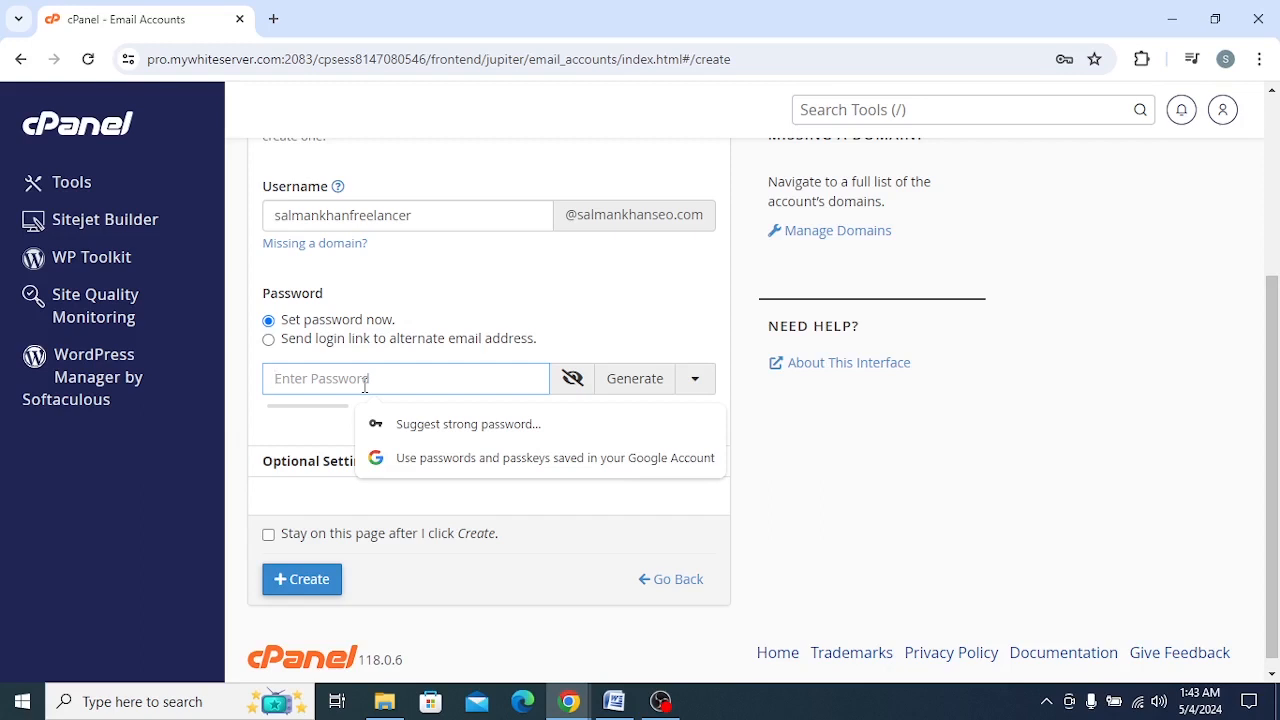
{"action": "type", "text": "*****"}
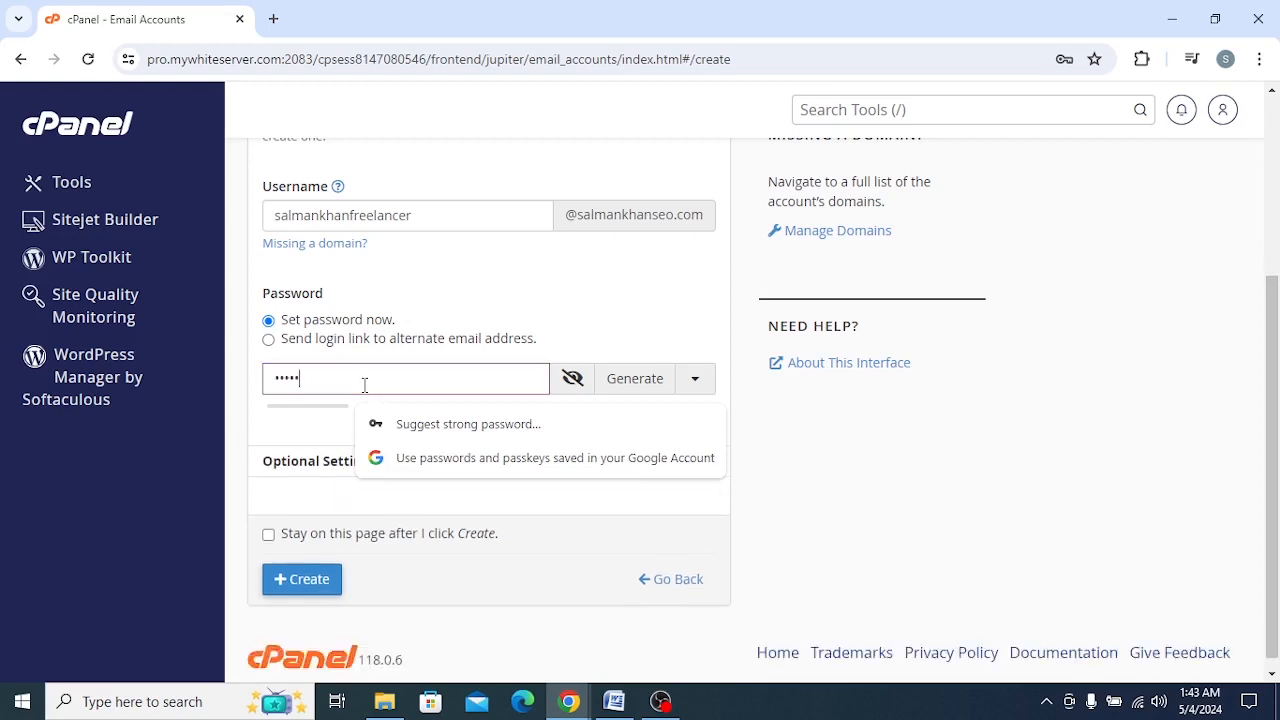
{"action": "type", "text": "*"}
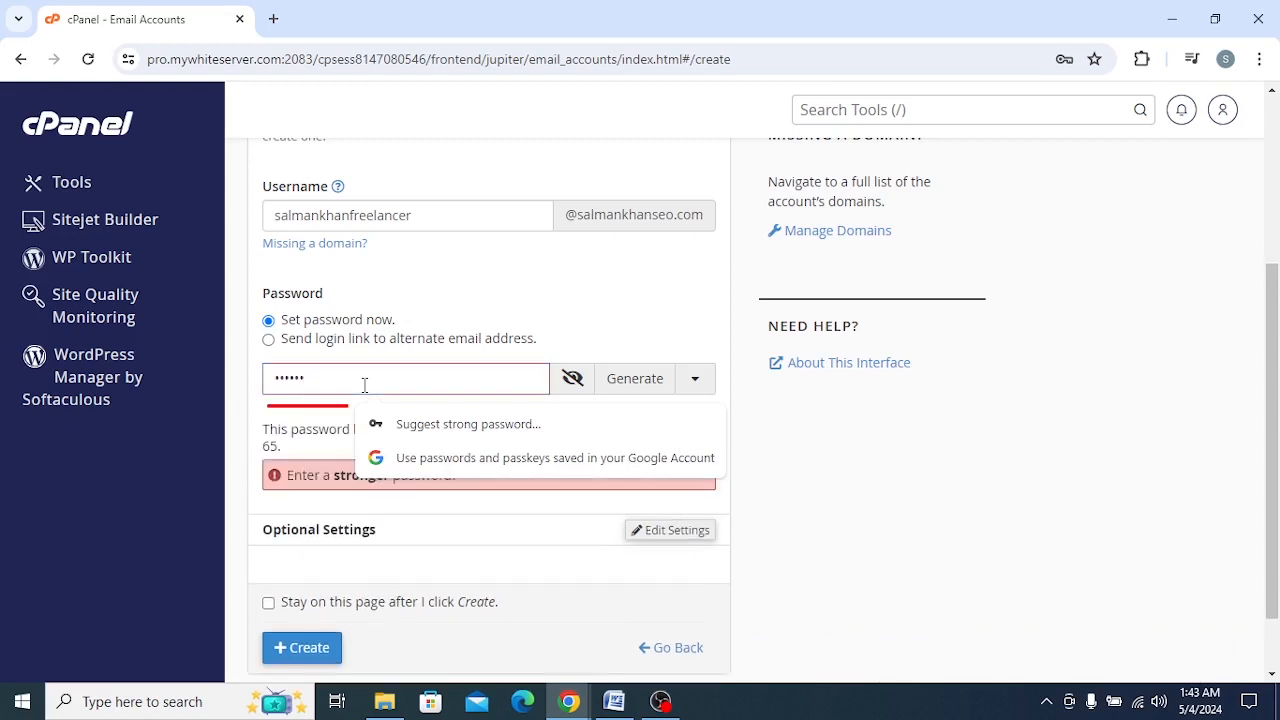
{"action": "type", "text": "*****"}
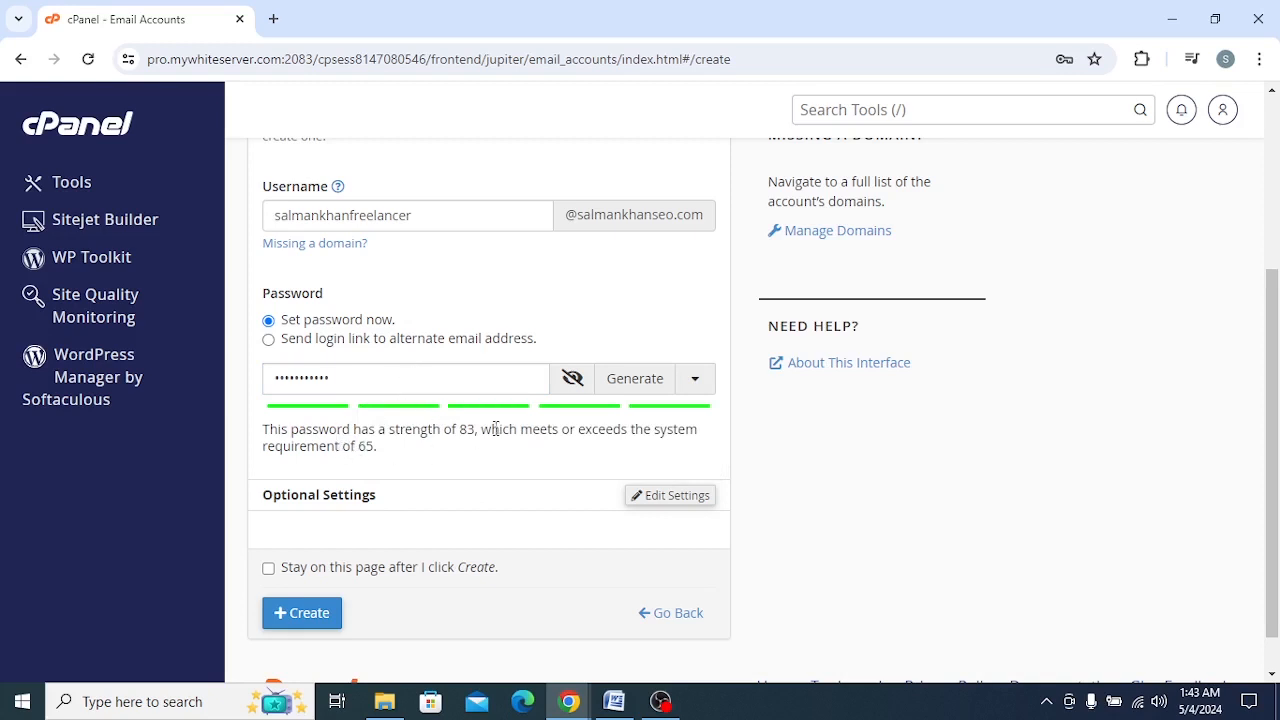
{"action": "left_click", "coordinate": [573, 382]}
{"action": "left_click", "coordinate": [573, 382]}
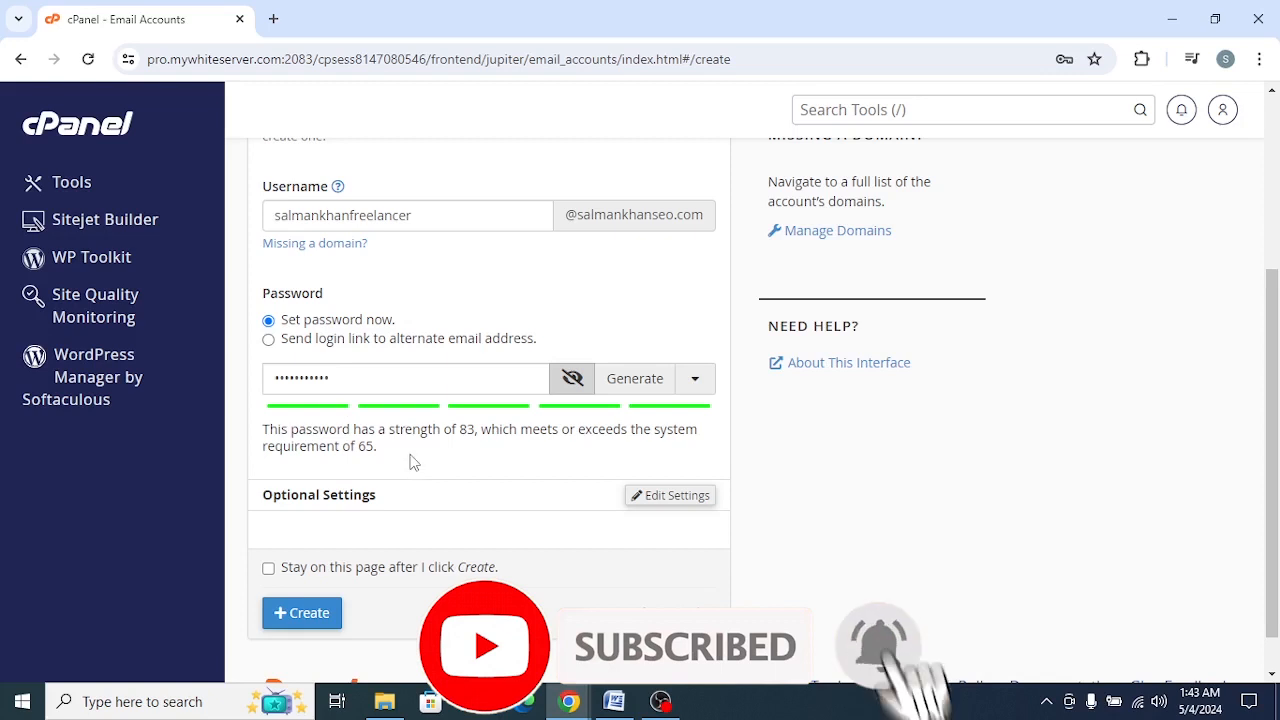
Step: Edit the optional settings and set the account's storage space to 250 MB
{"action": "scroll", "coordinate": [432, 453], "scroll_direction": "down", "scroll_amount": 1}
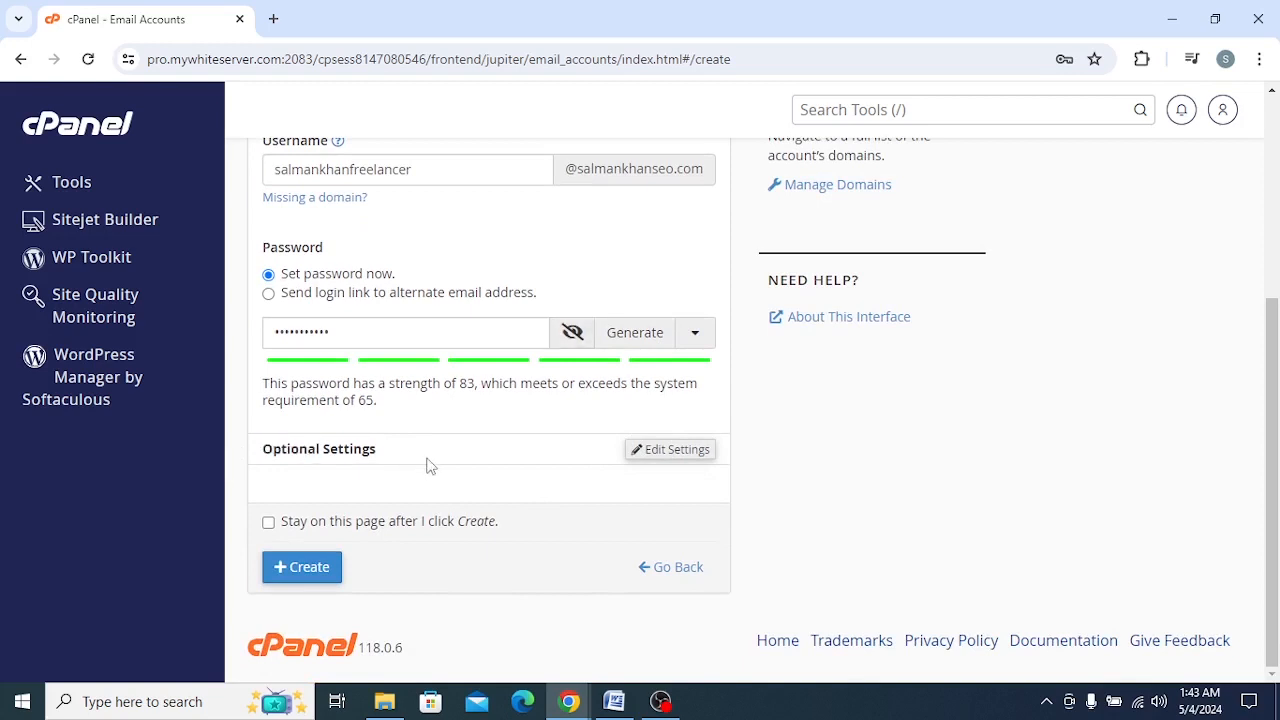
{"action": "left_click", "coordinate": [662, 458]}
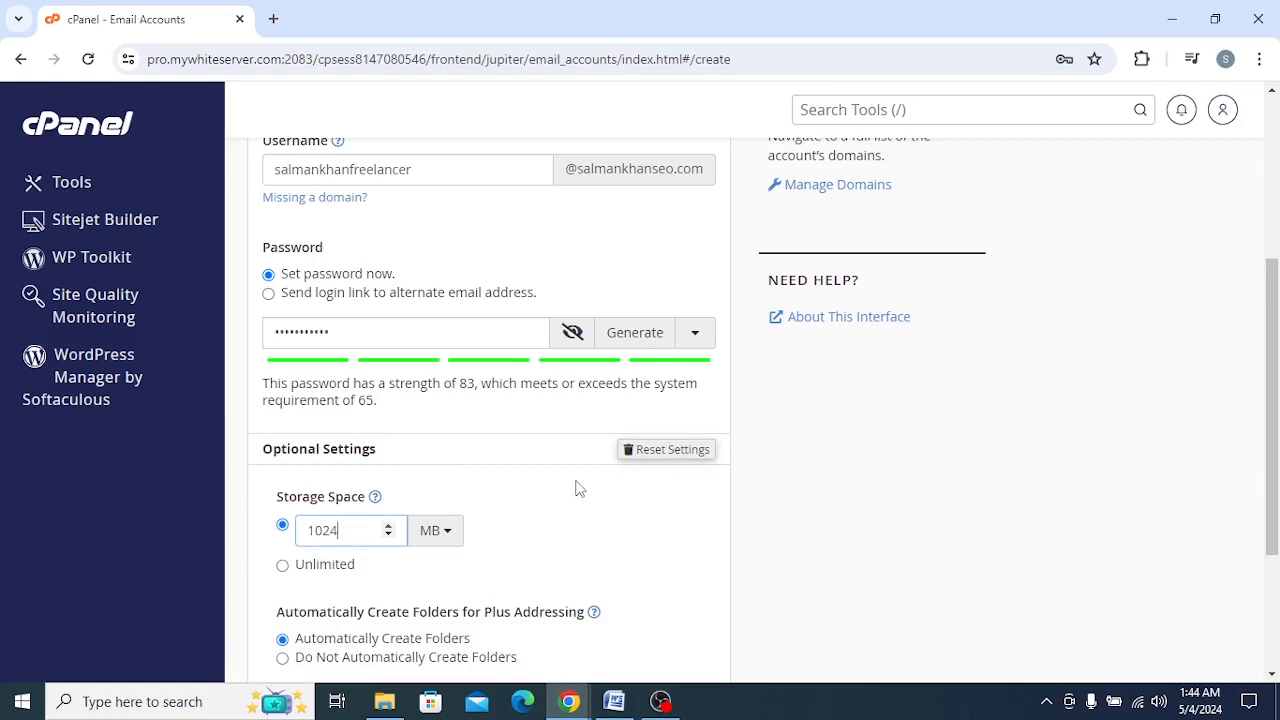
{"action": "scroll", "coordinate": [460, 497], "scroll_direction": "down", "scroll_amount": 1}
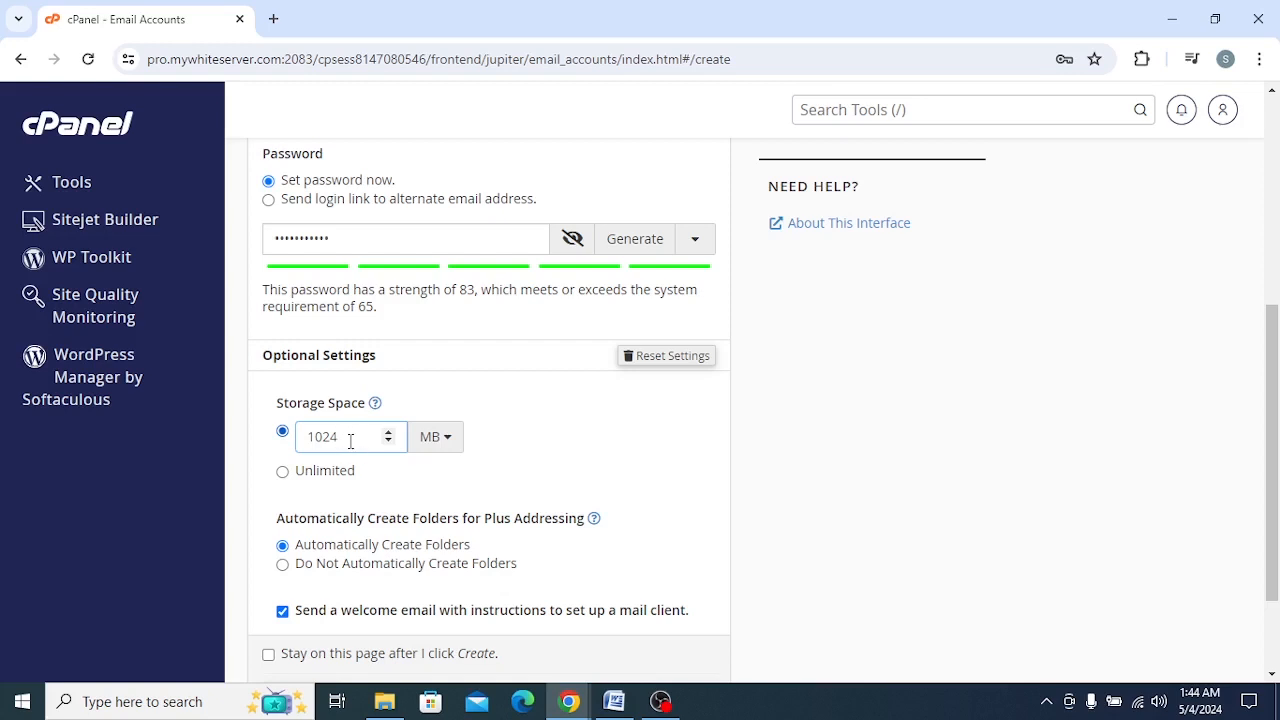
{"action": "left_click_drag", "start_coordinate": [323, 441], "coordinate": [303, 443]}
{"action": "key", "text": "BackSpace"}
{"action": "key", "text": "BackSpace"}
{"action": "type", "text": "50"}
{"action": "scroll", "coordinate": [442, 505], "scroll_direction": "down", "scroll_amount": 1}
{"action": "scroll", "coordinate": [440, 505], "scroll_direction": "down", "scroll_amount": 1}
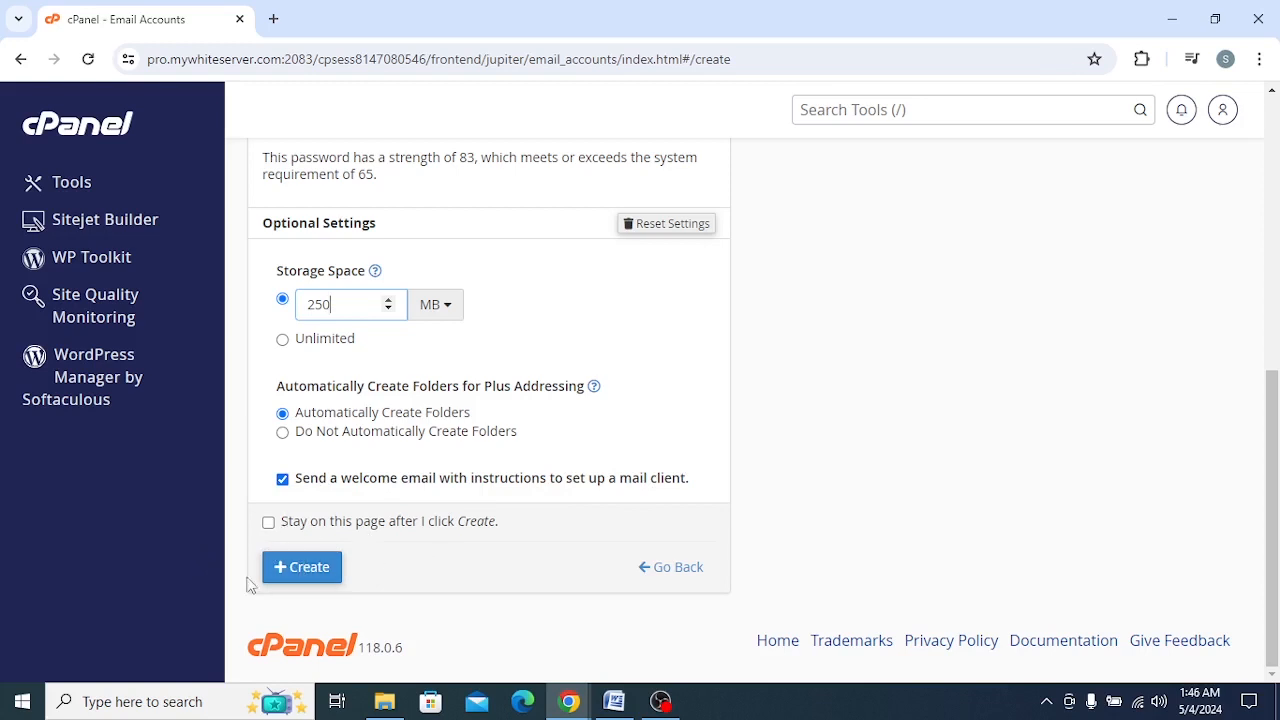
Step: Create the email account and dismiss the browser's offer to save the password
{"action": "left_click", "coordinate": [318, 567]}
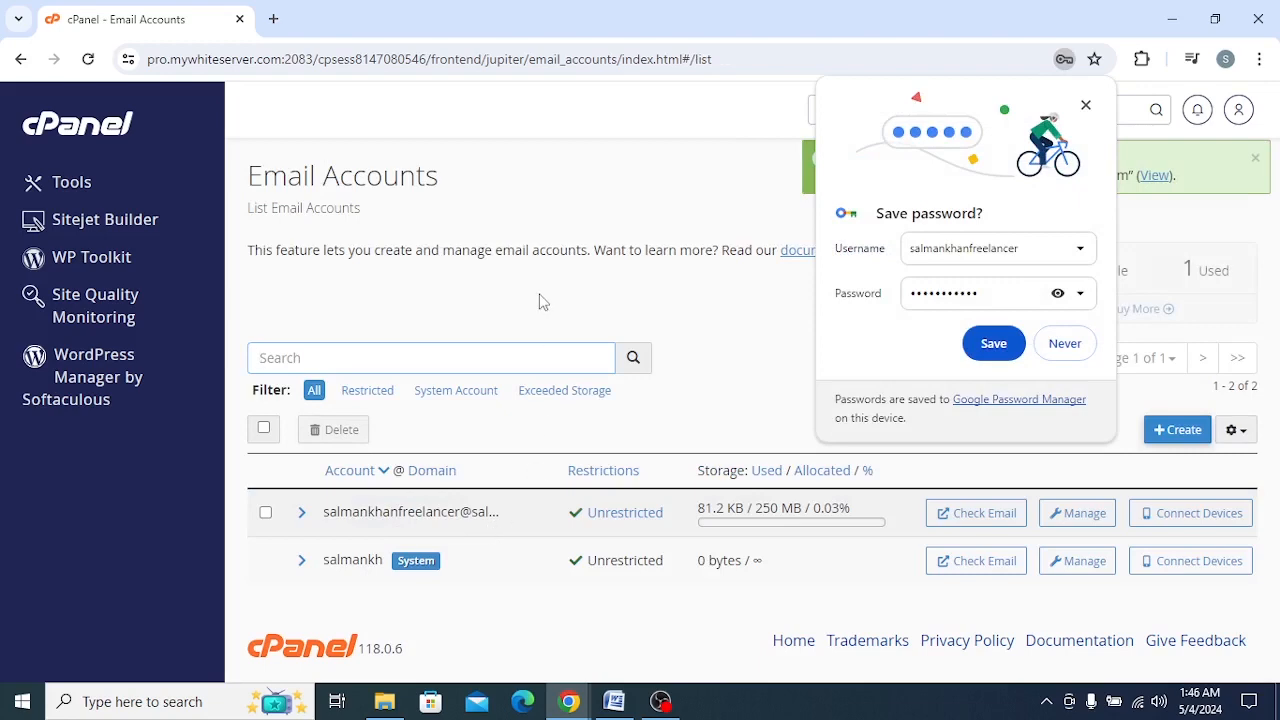
{"action": "left_click_drag", "start_coordinate": [634, 36], "coordinate": [200, 92]}
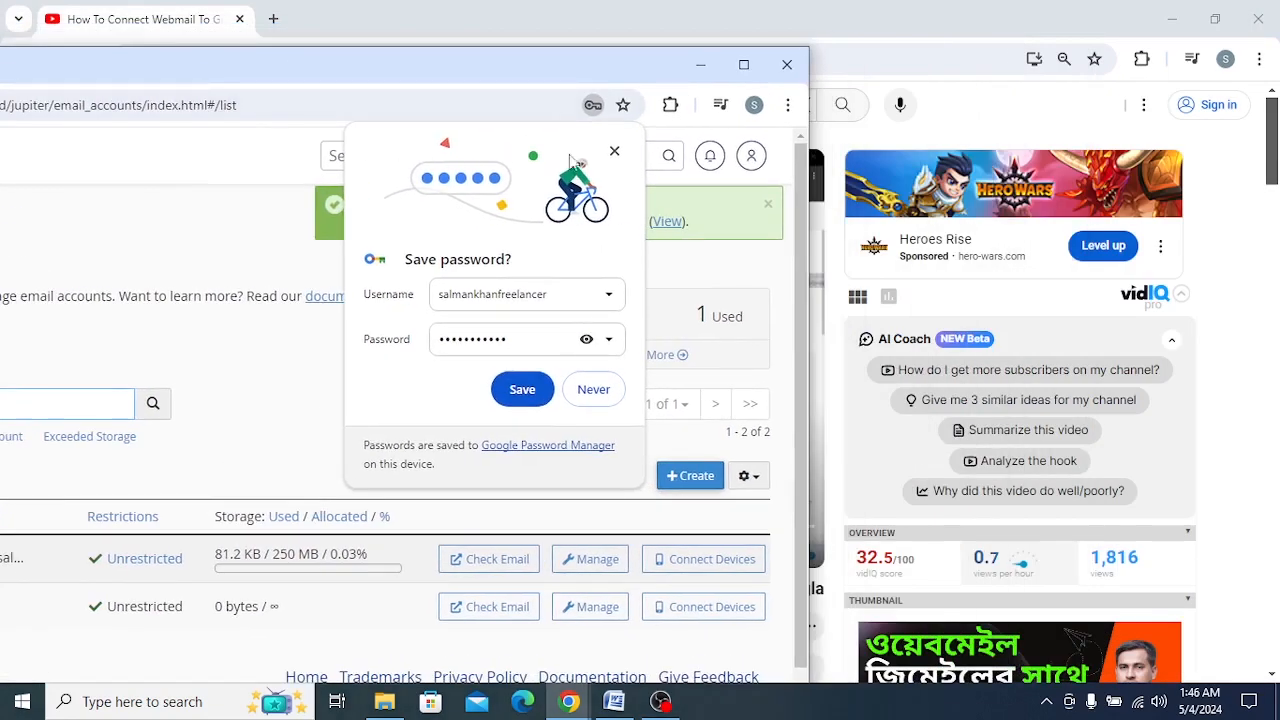
{"action": "left_click", "coordinate": [612, 151]}
{"action": "left_click_drag", "start_coordinate": [485, 60], "coordinate": [492, 4]}
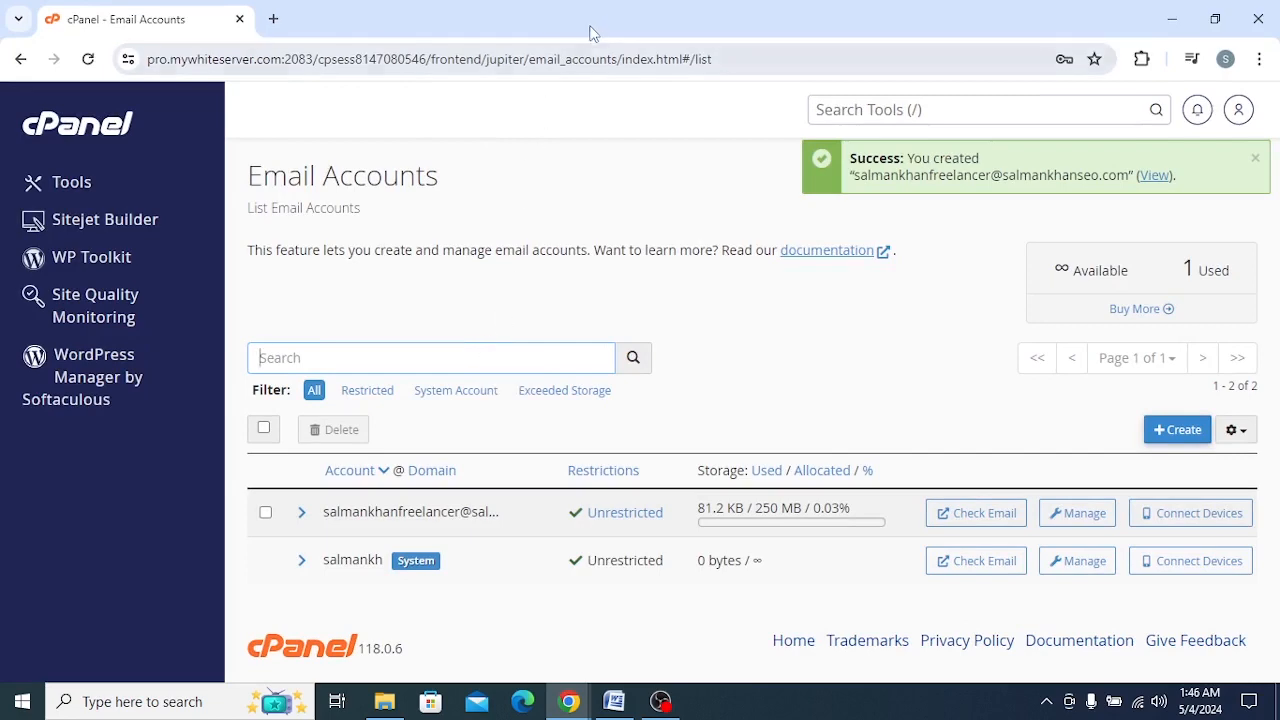
{"action": "left_click_drag", "start_coordinate": [590, 32], "coordinate": [200, 105]}
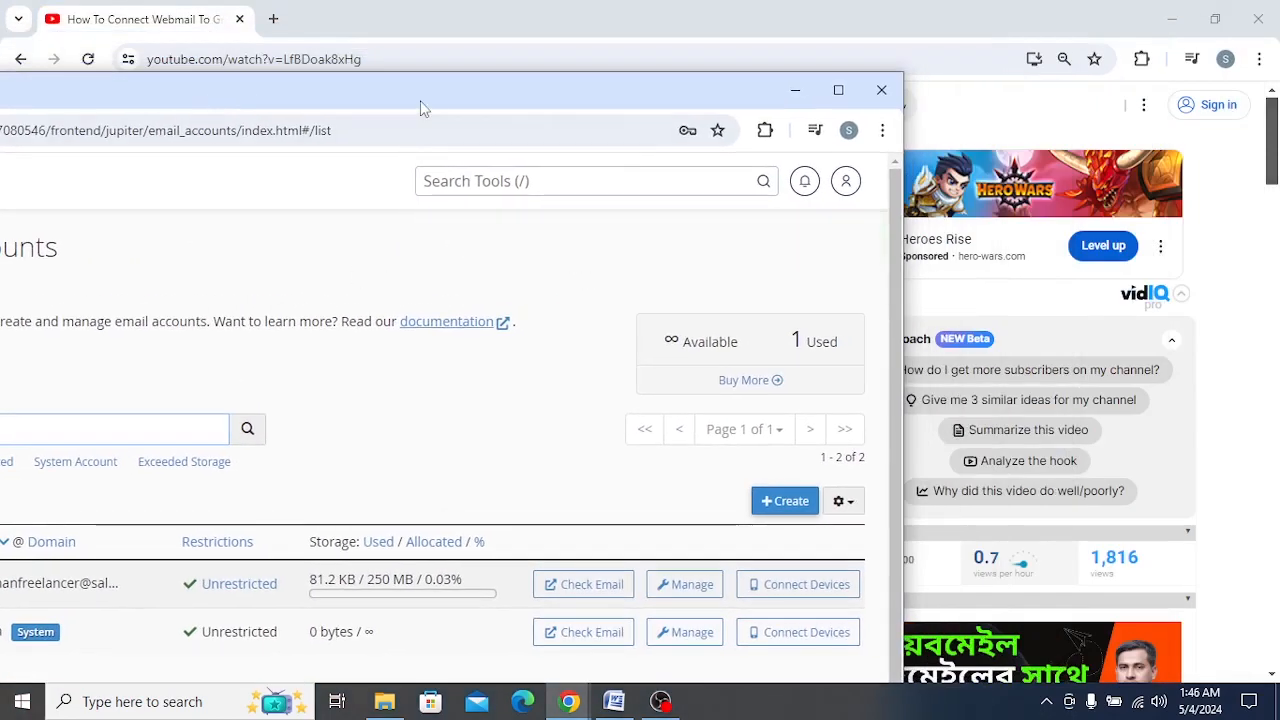
{"action": "left_click_drag", "start_coordinate": [420, 98], "coordinate": [450, 4]}
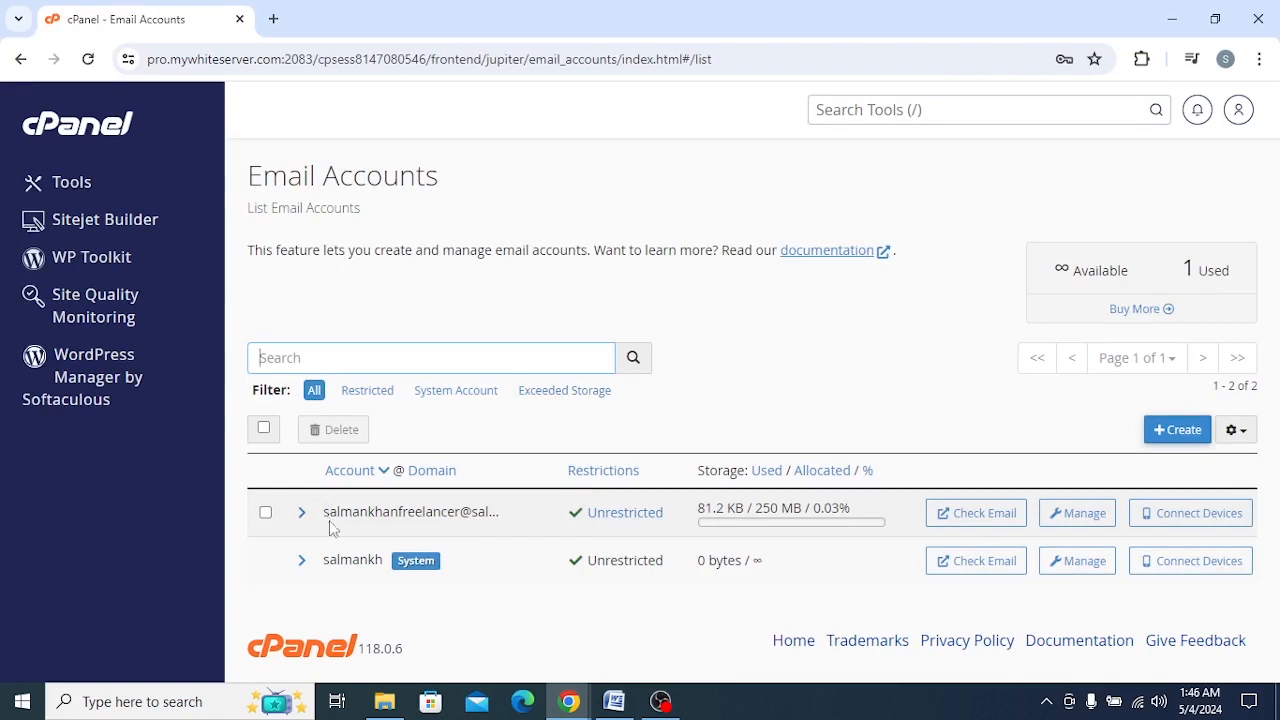
{"action": "left_click_drag", "start_coordinate": [326, 518], "coordinate": [549, 523]}
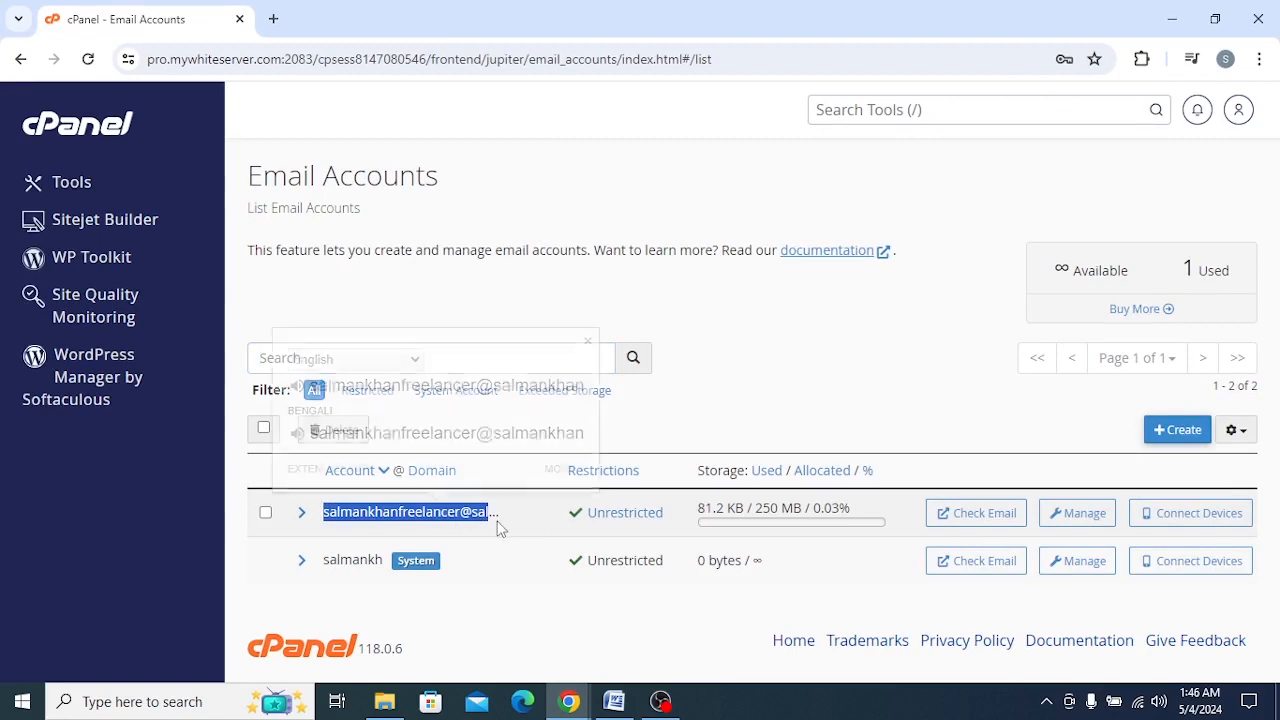
{"action": "left_click", "coordinate": [555, 553]}
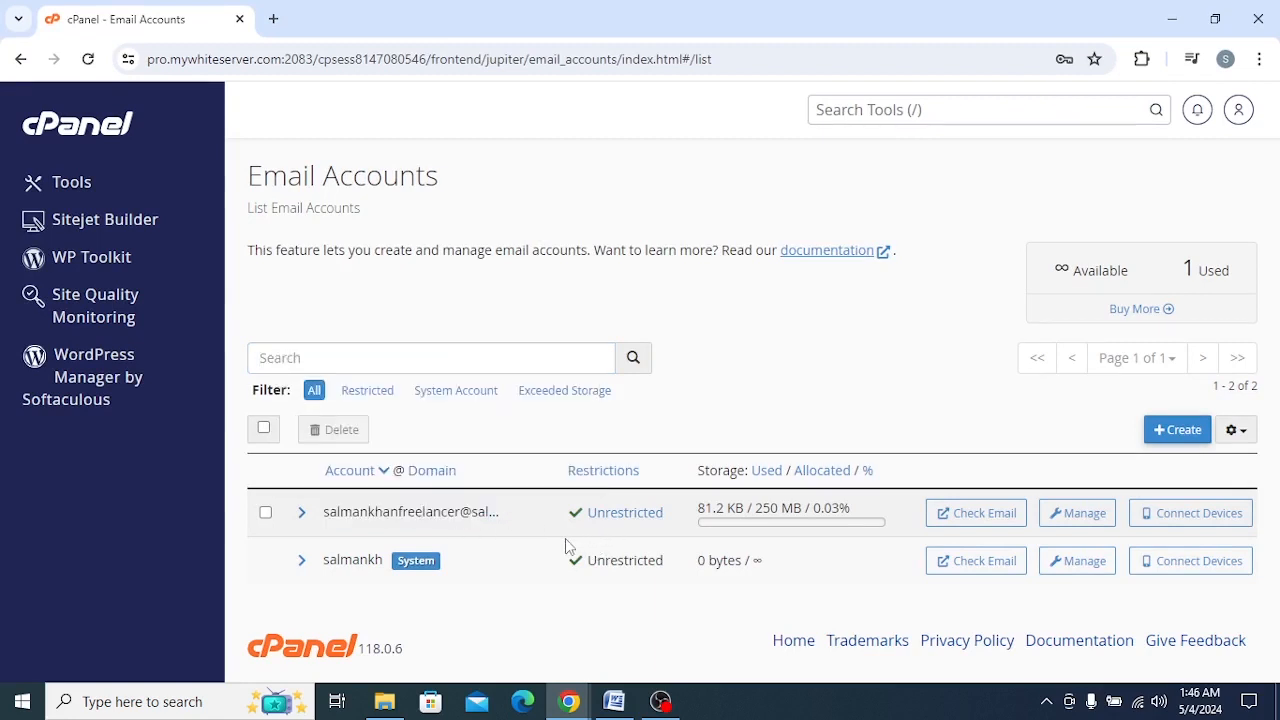
Step: Open webmail for the newly created email account in a maximized browser window
{"action": "left_click_drag", "start_coordinate": [629, 28], "coordinate": [271, 78]}
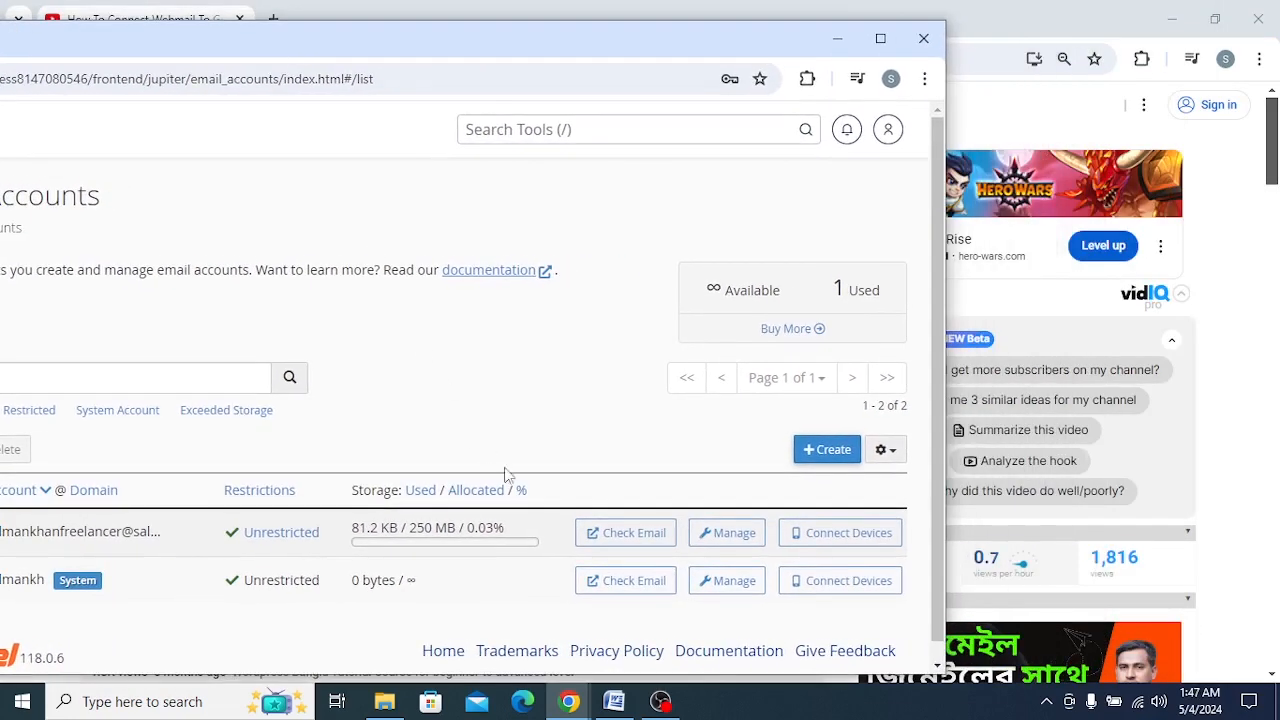
{"action": "left_click", "coordinate": [633, 540]}
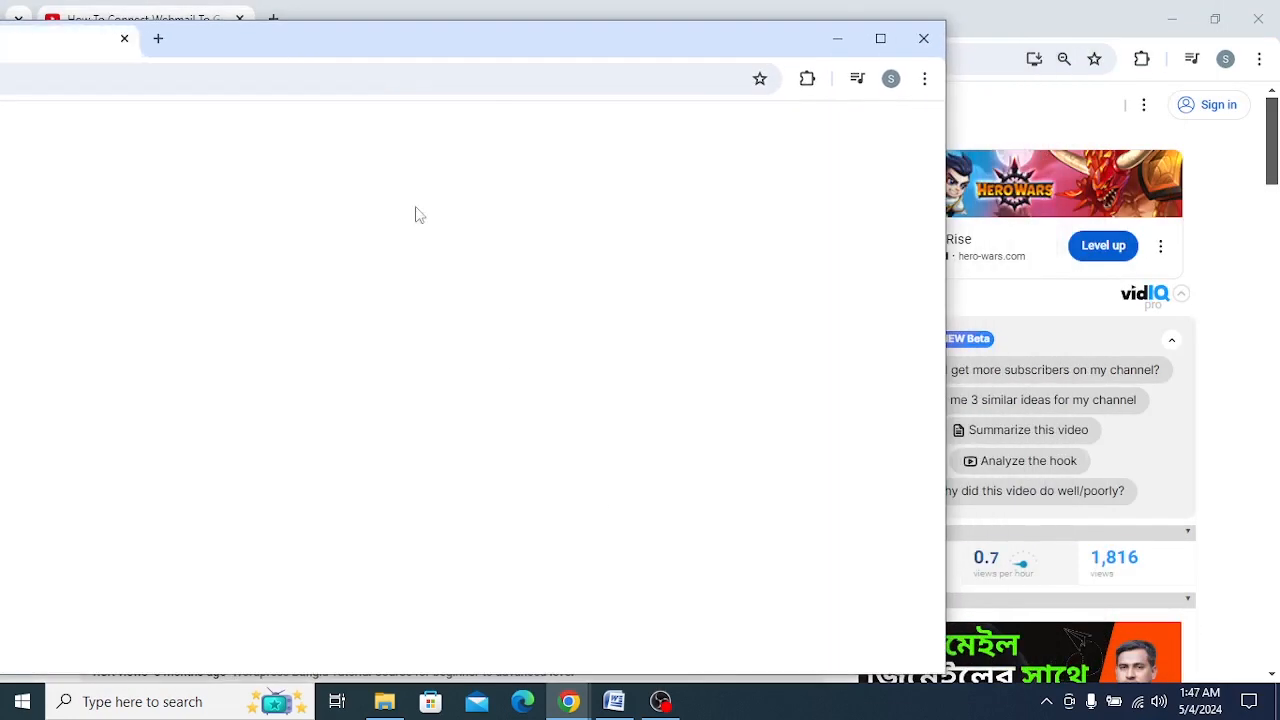
{"action": "double_click", "coordinate": [366, 37]}
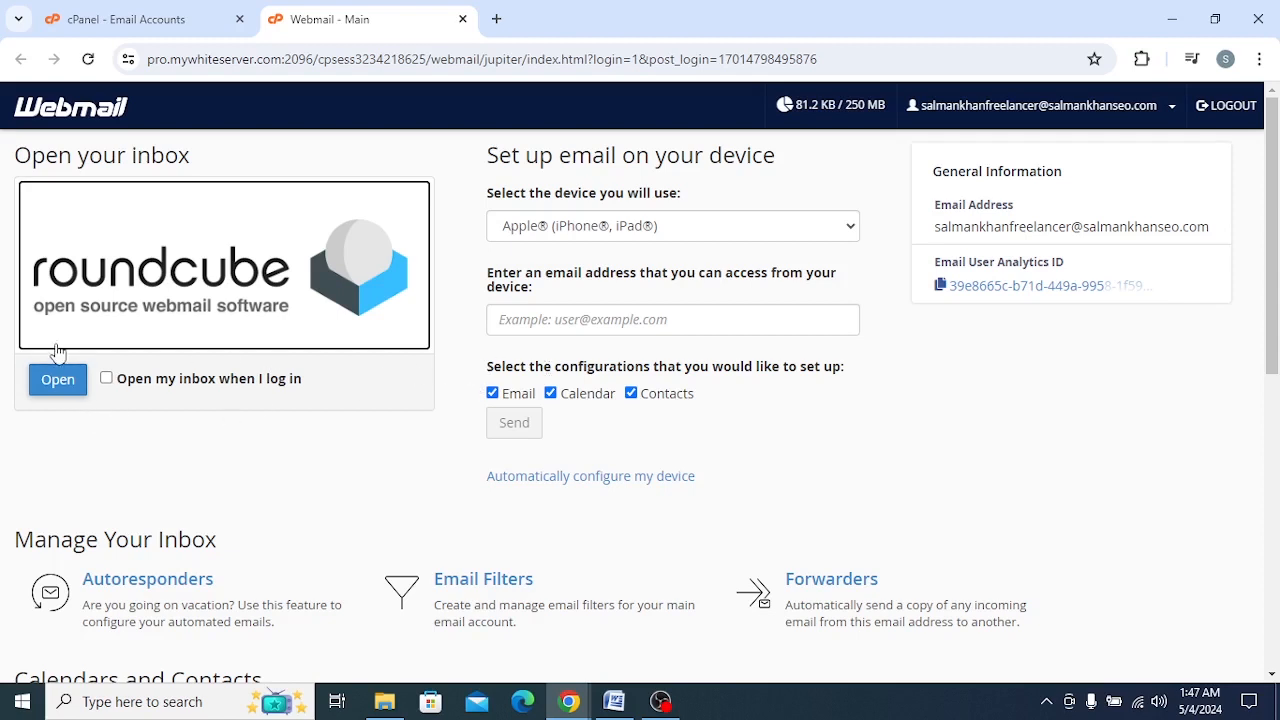
Step: Set the inbox to open automatically at login, and open a blank new message in Roundcube
{"action": "left_click", "coordinate": [106, 379]}
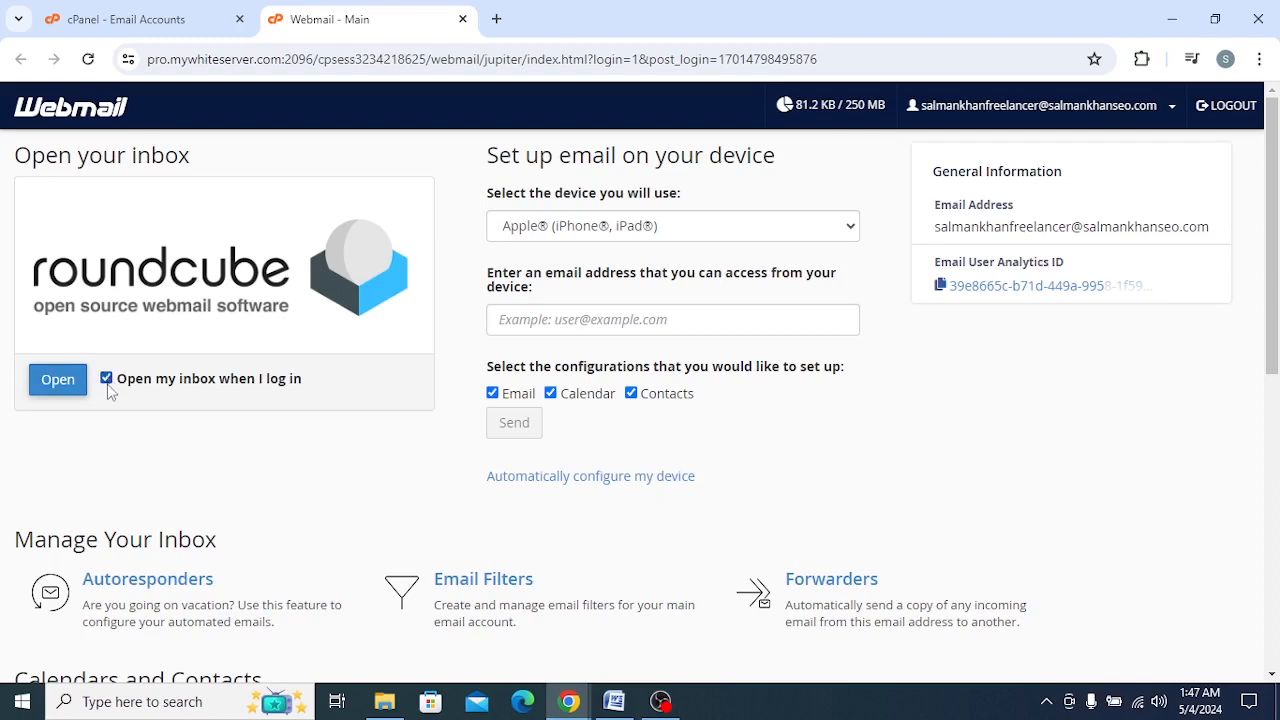
{"action": "left_click", "coordinate": [56, 390]}
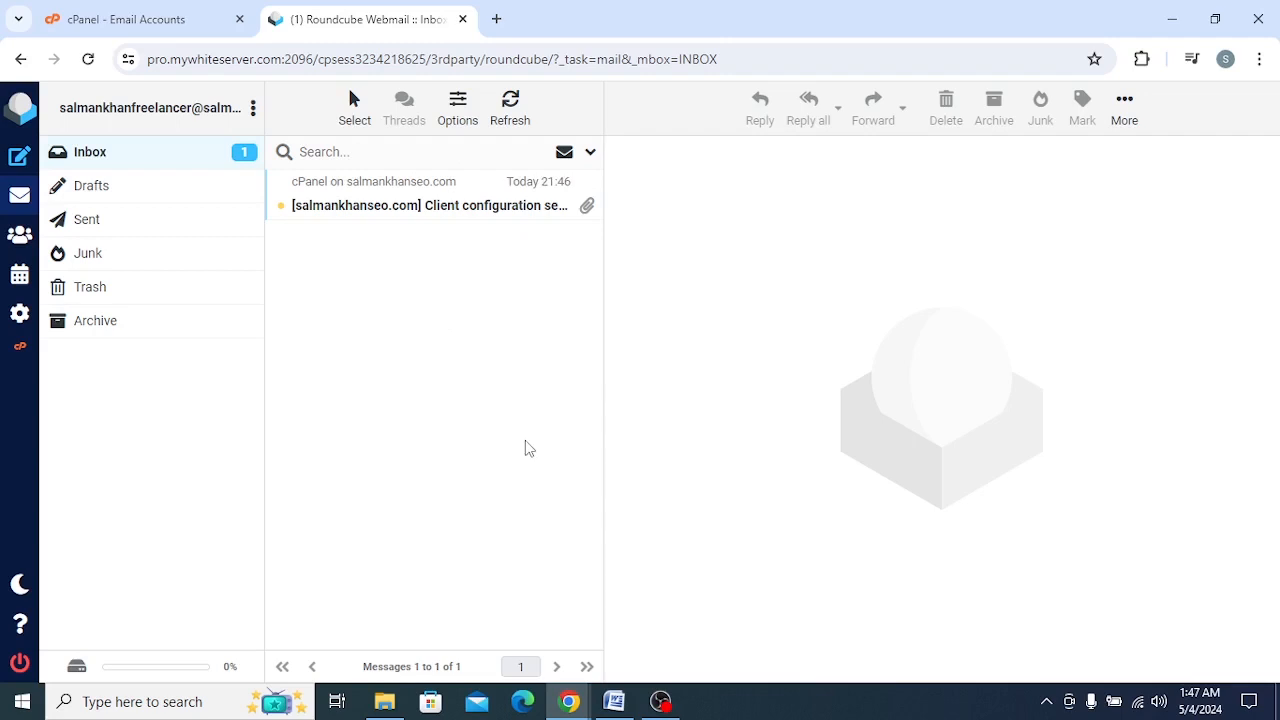
{"action": "left_click", "coordinate": [19, 160]}
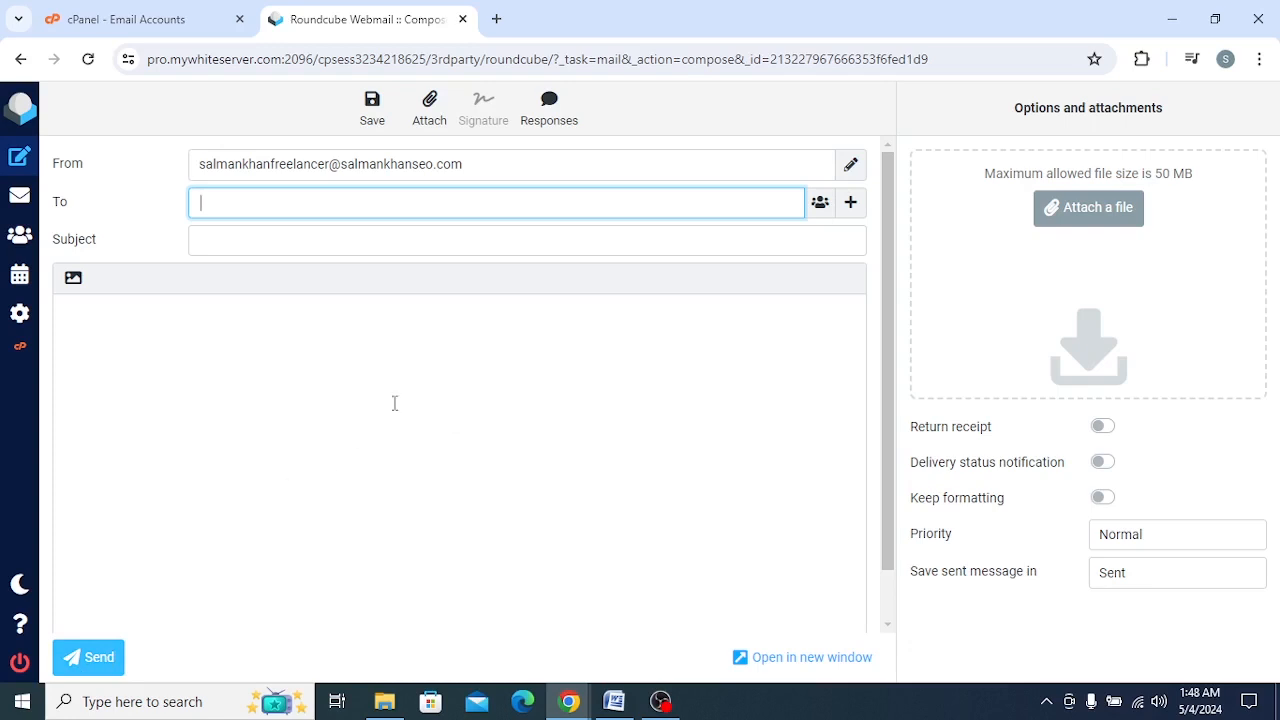
Step: Leave the blank message, log out of the webmail account and replace its tab with a new blank one
{"action": "left_click", "coordinate": [20, 60]}
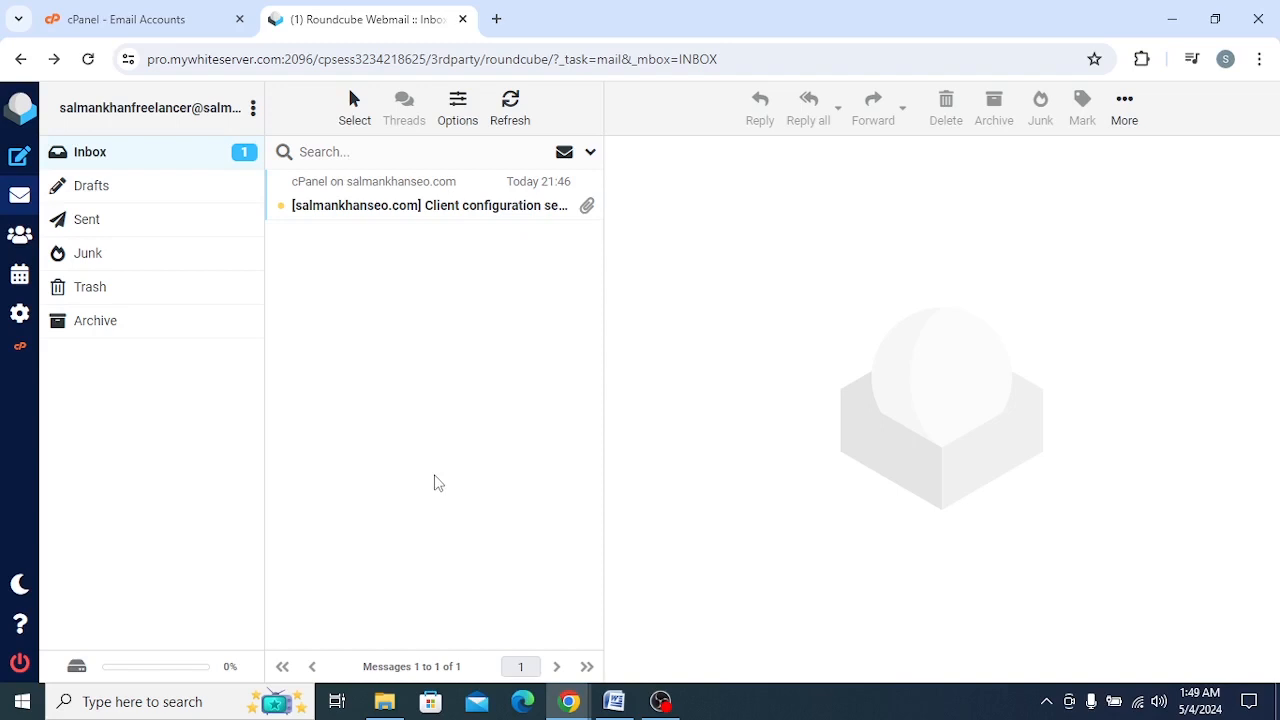
{"action": "left_click", "coordinate": [19, 663]}
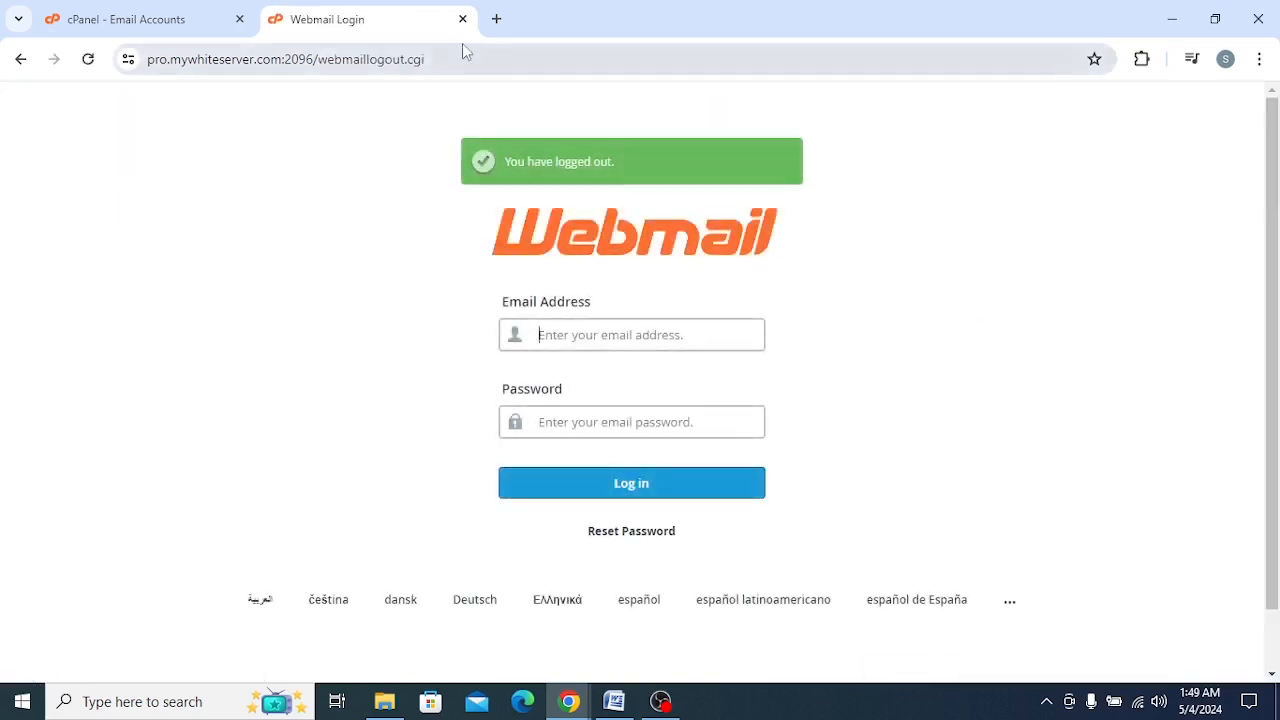
{"action": "left_click", "coordinate": [497, 20]}
{"action": "left_click", "coordinate": [463, 19]}
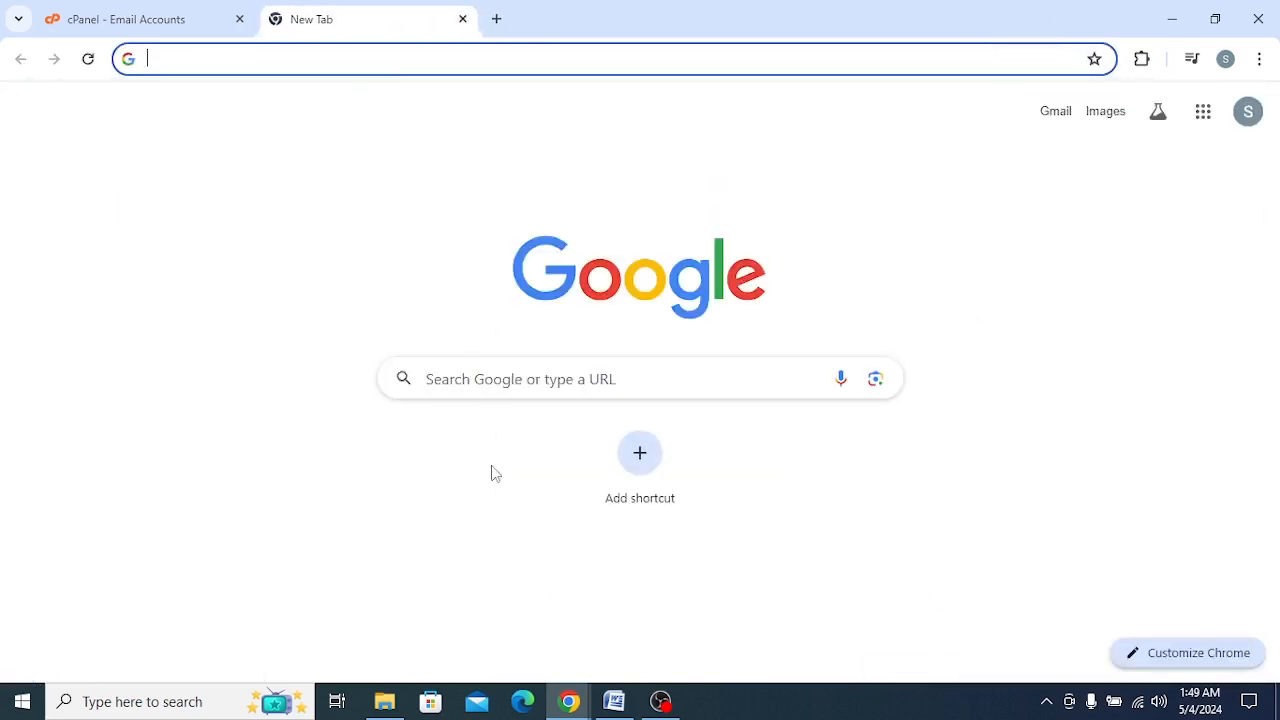
Step: Open the webmail login page by going to the site's domain address followed by /webmail
{"action": "left_click", "coordinate": [514, 376]}
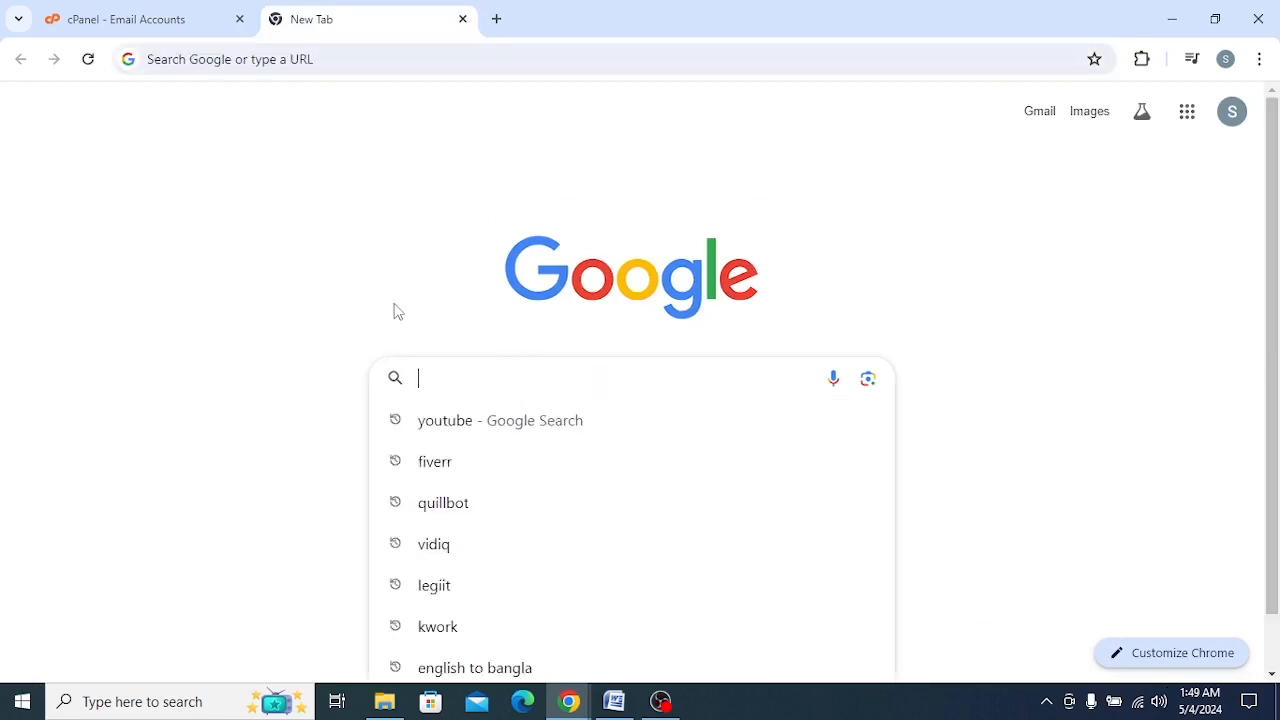
{"action": "type", "text": "salmankhan"}
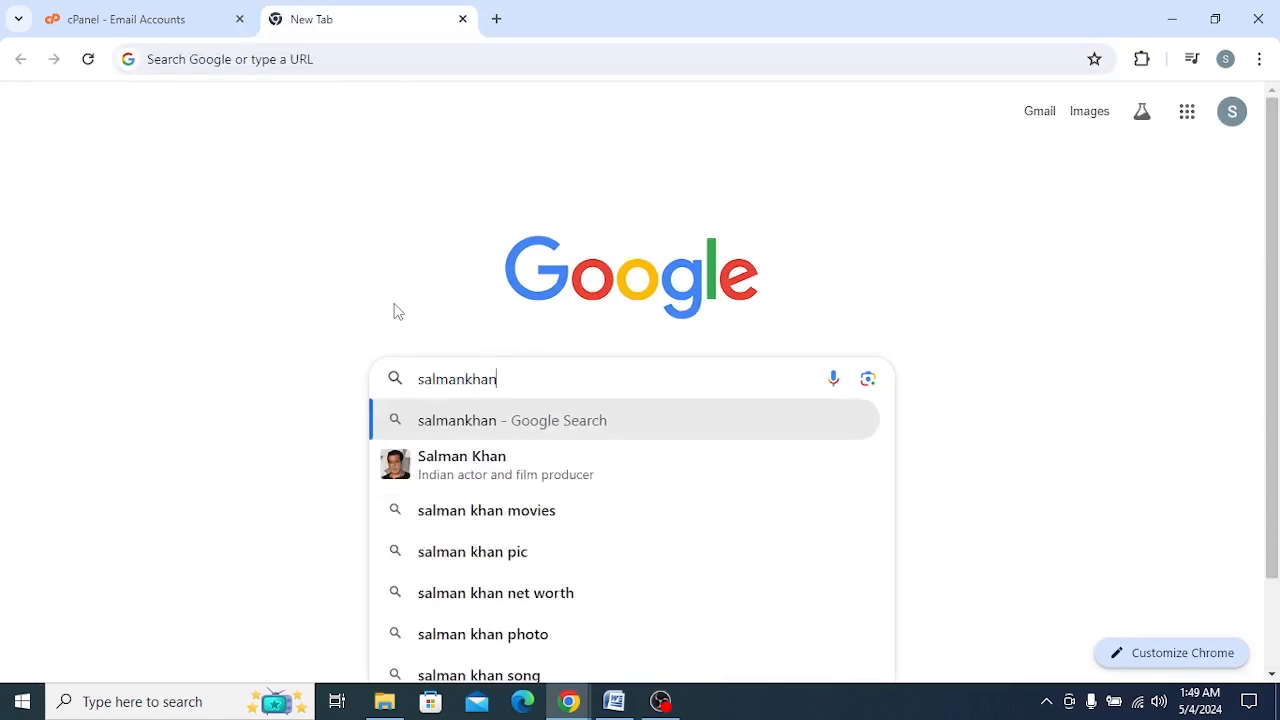
{"action": "type", "text": "seo.com"}
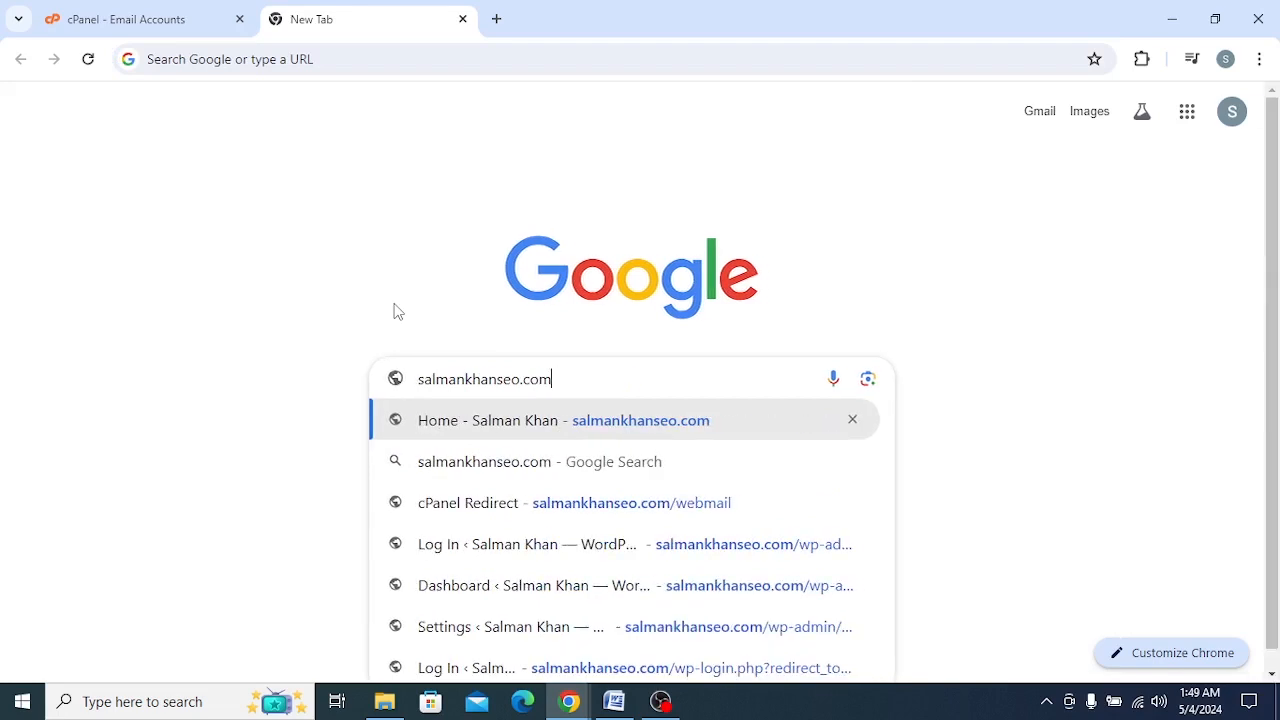
{"action": "type", "text": "."}
{"action": "key", "text": "BackSpace"}
{"action": "type", "text": "/"}
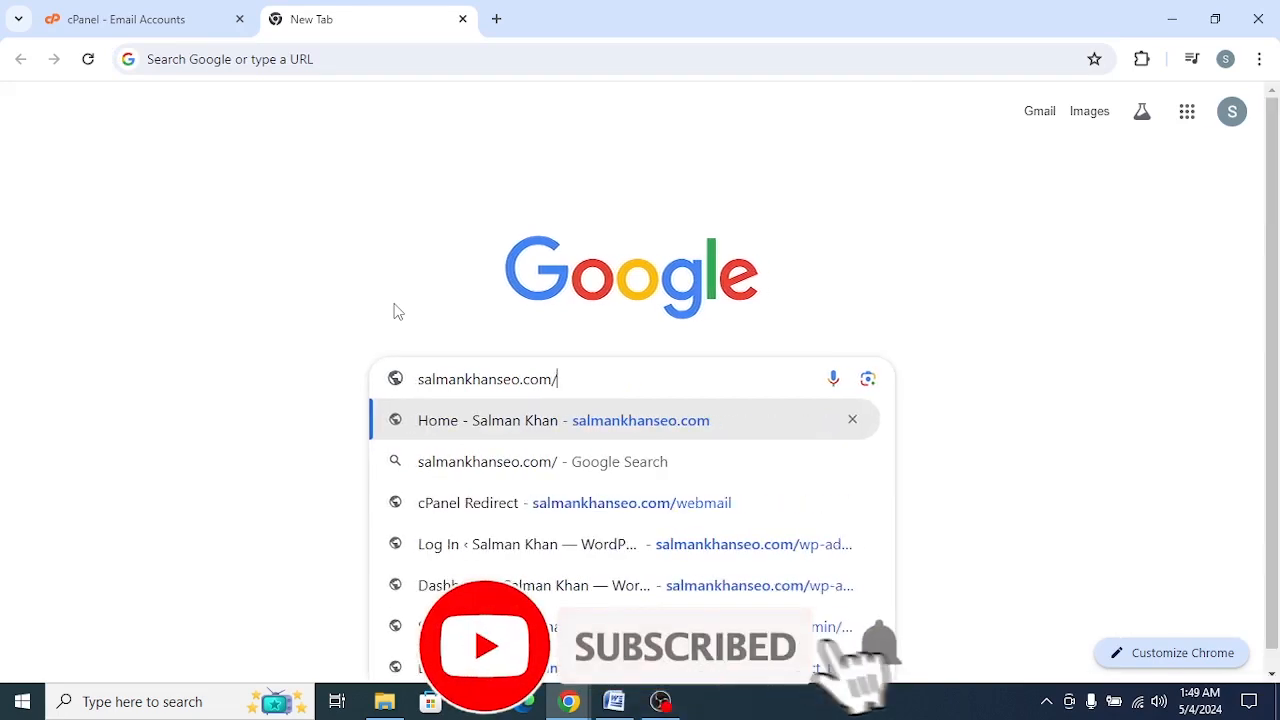
{"action": "type", "text": "we"}
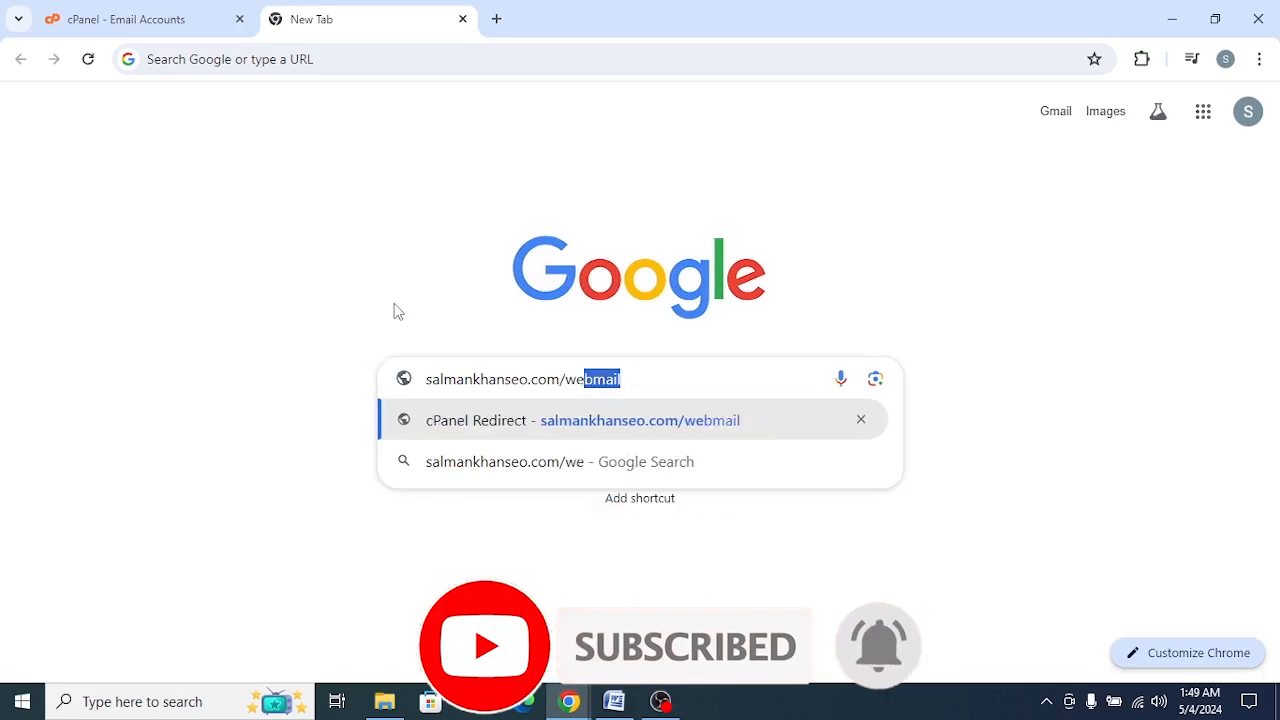
{"action": "type", "text": "bmail"}
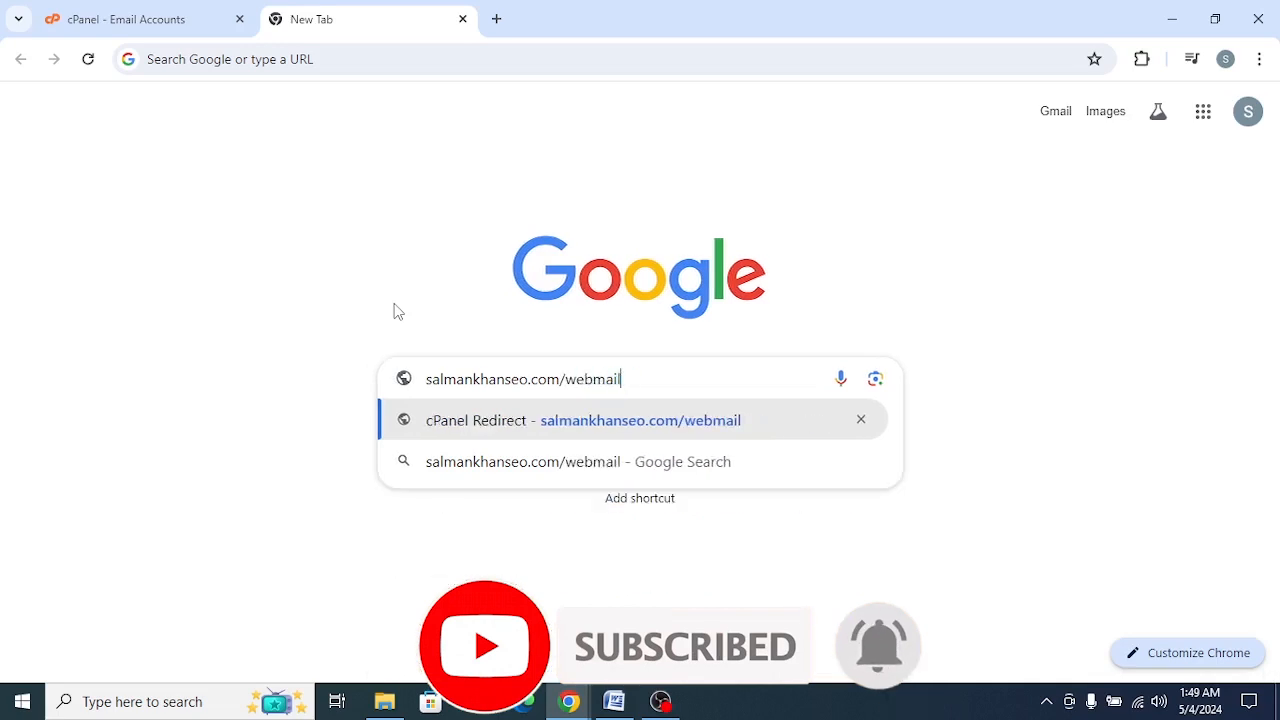
{"action": "key", "text": "Return"}
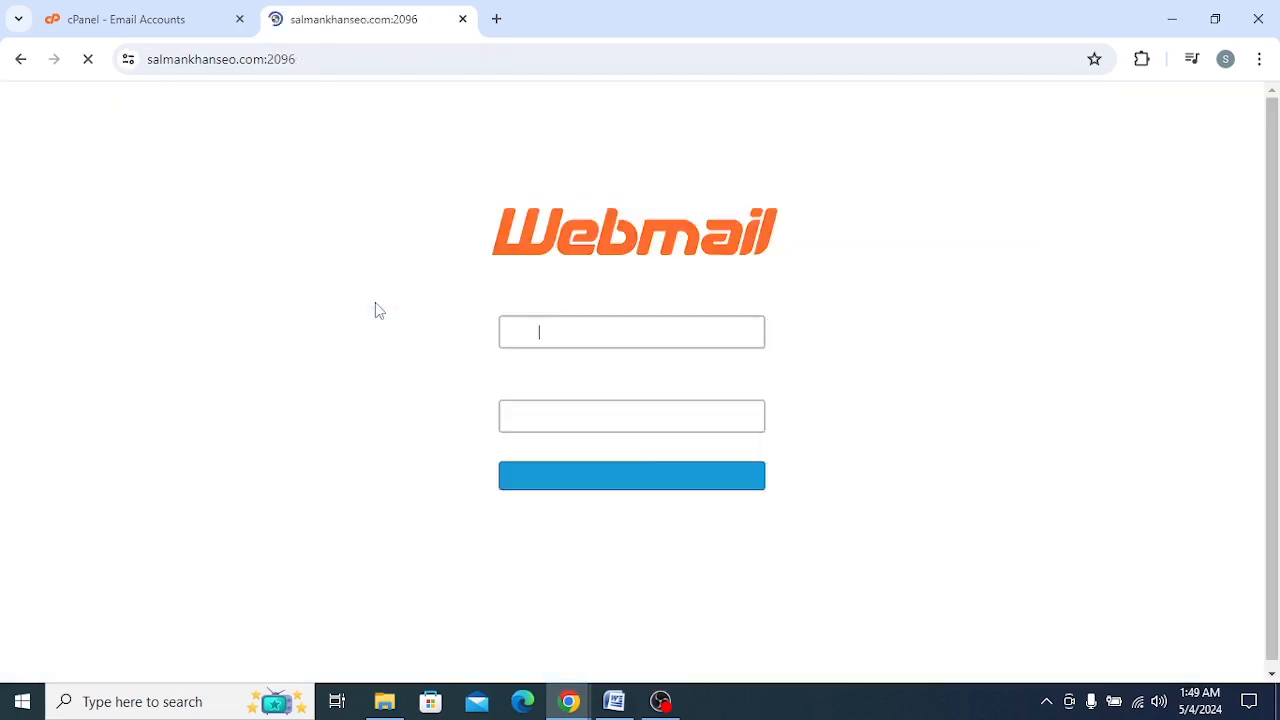
Step: Enter the new account's full email address on the webmail login form
{"action": "left_click", "coordinate": [596, 334]}
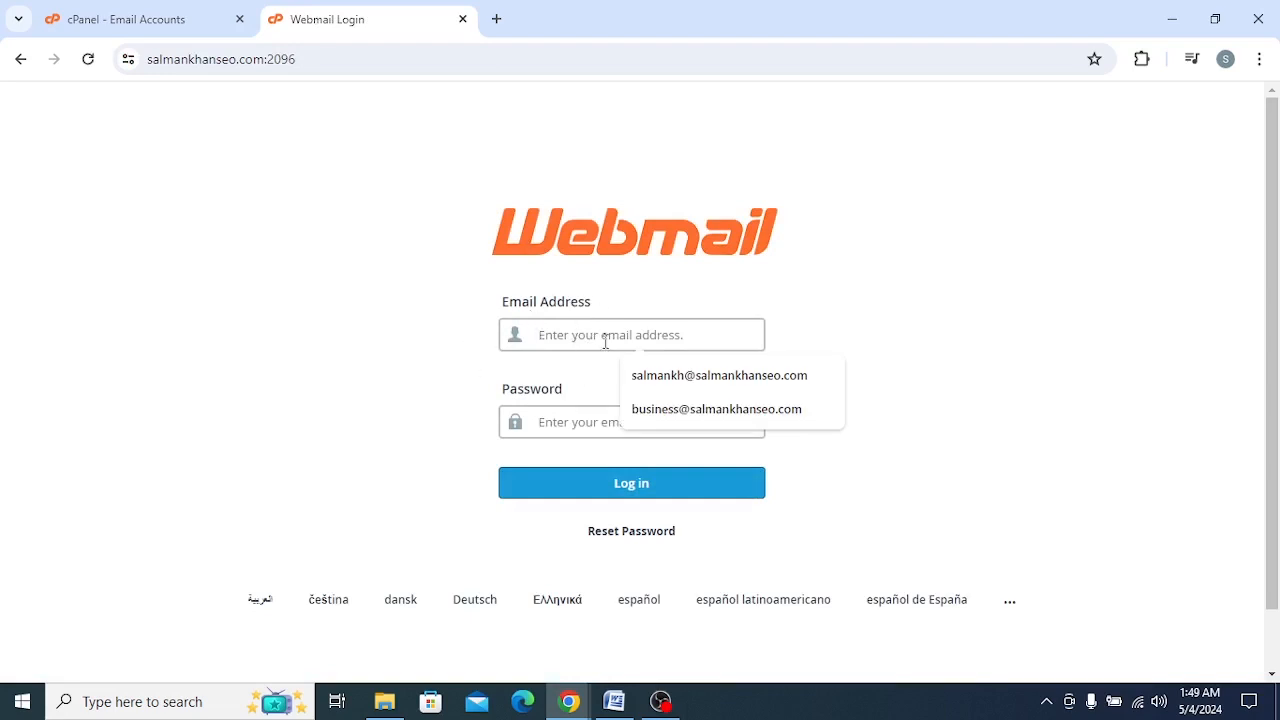
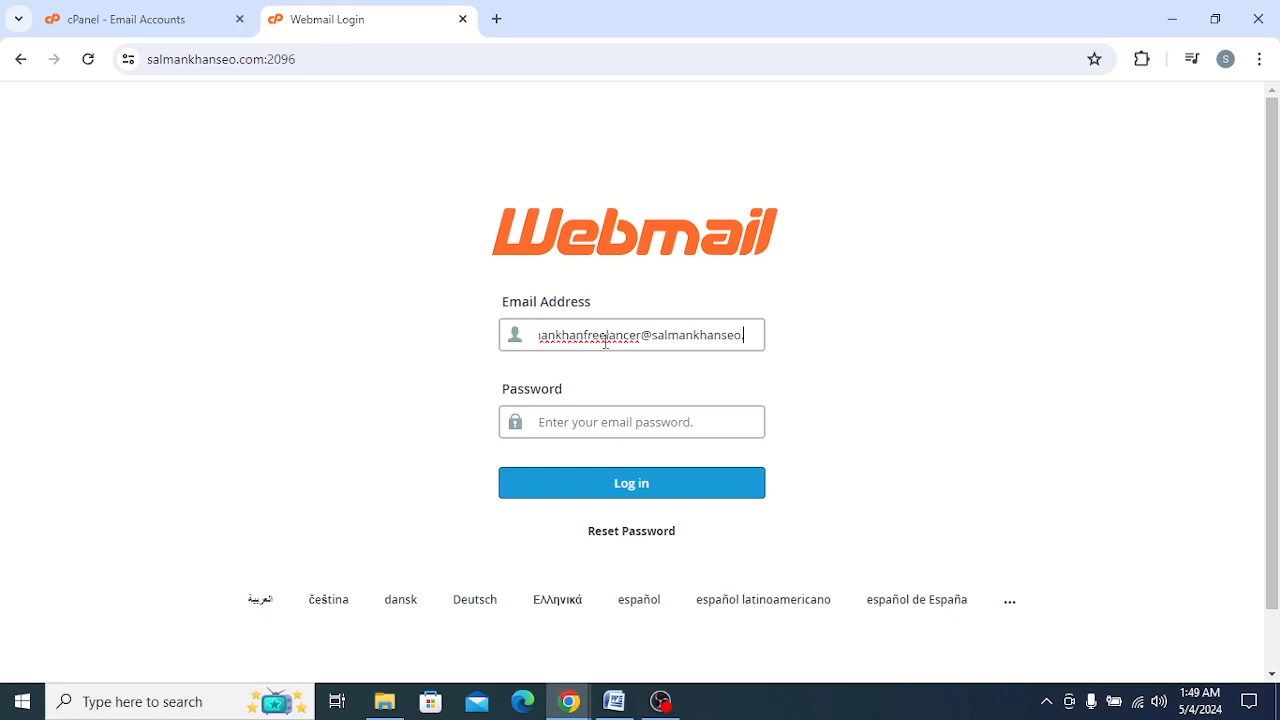
Step: Enter the email account's password to log in, and review the client configuration settings message from cPanel in the inbox
{"action": "left_click", "coordinate": [593, 423]}
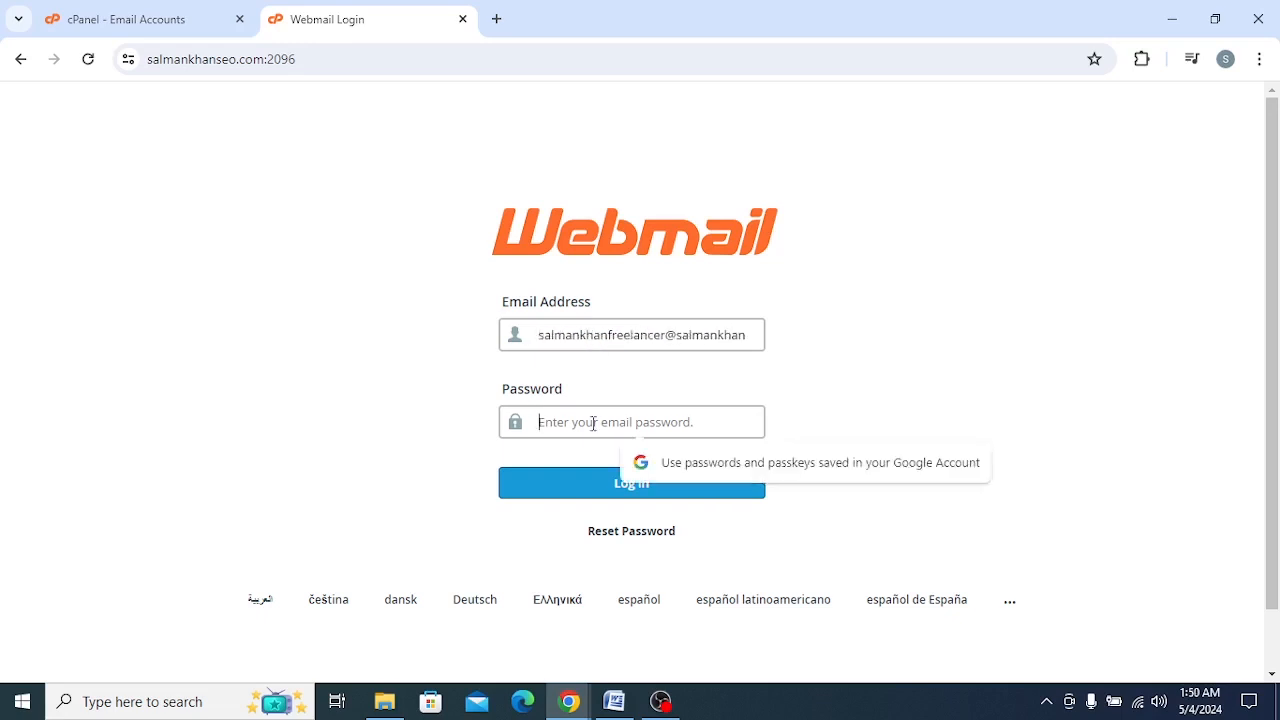
{"action": "type", "text": "••••••"}
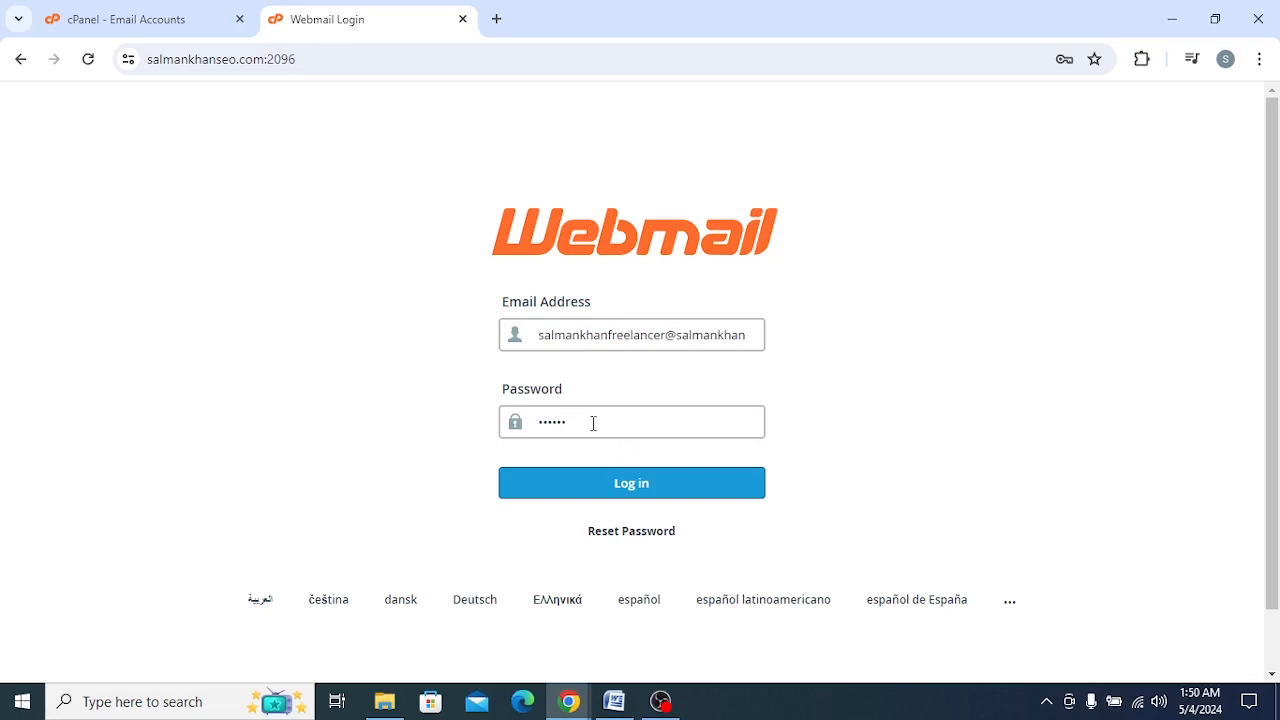
{"action": "type", "text": "•••••"}
{"action": "key", "text": "Return"}
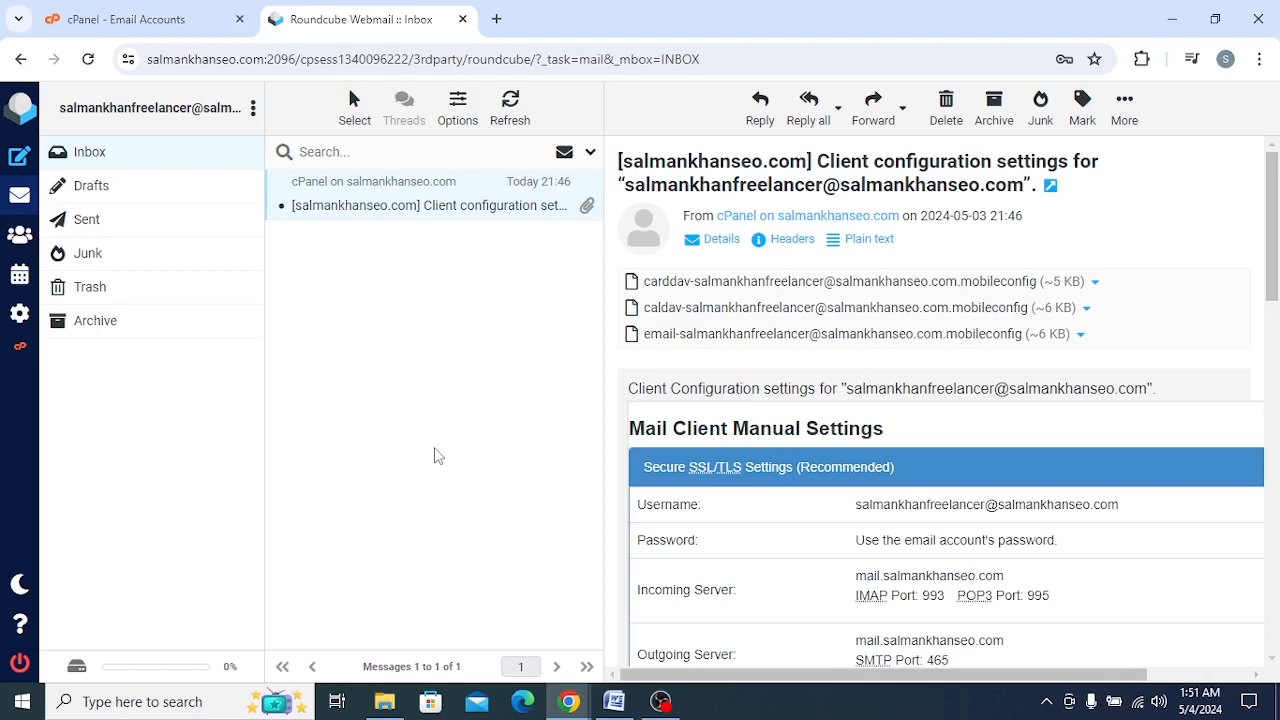
{"action": "scroll", "coordinate": [660, 460], "scroll_direction": "down", "scroll_amount": 2}
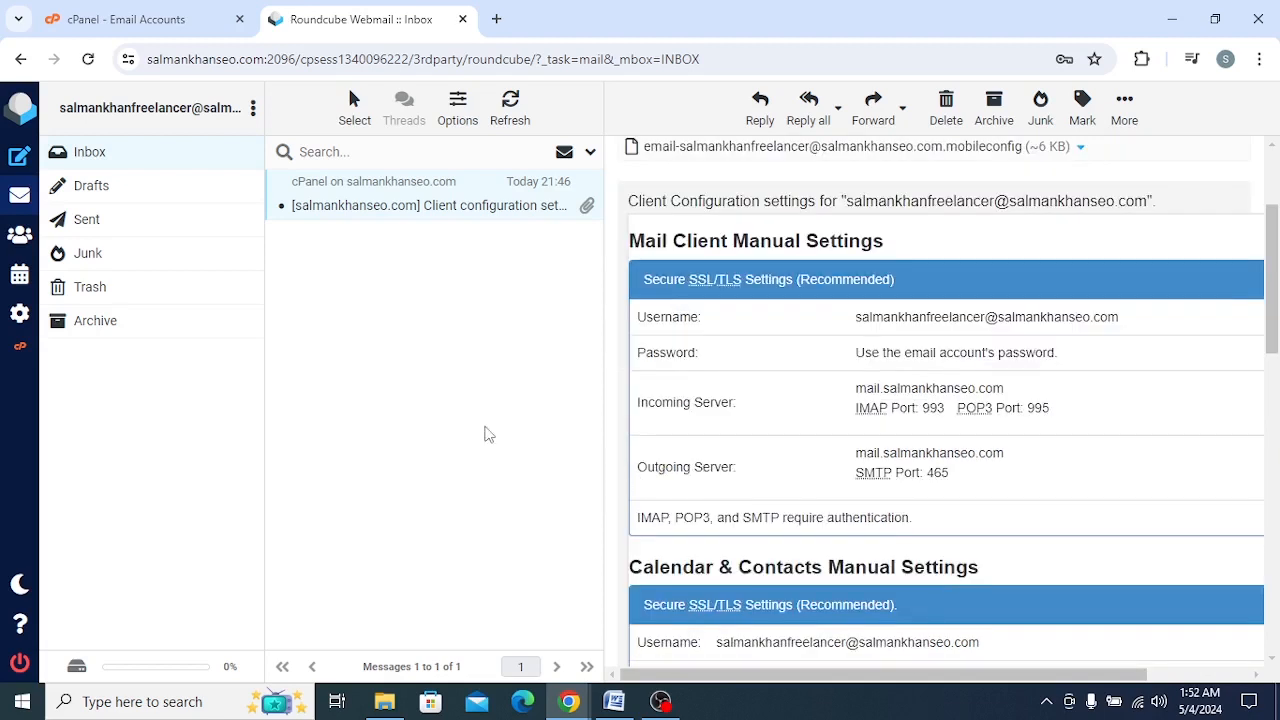